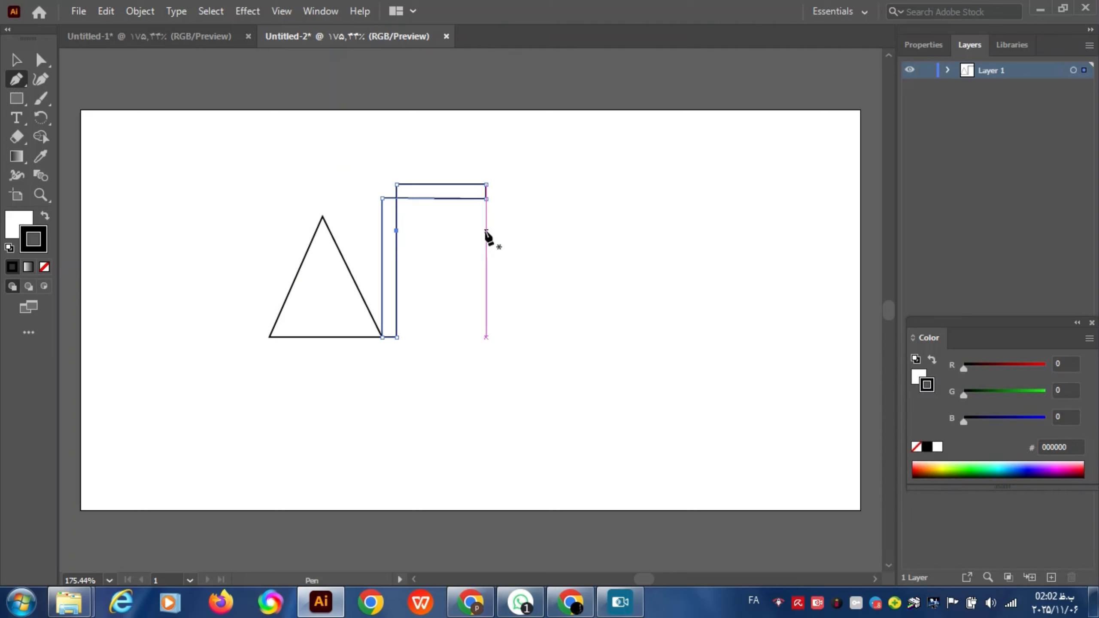
Draw the F's lower arm as a closed rectangle about 22.6 mm long, starting from its stem, with the Pen tool
left_click(486, 231)
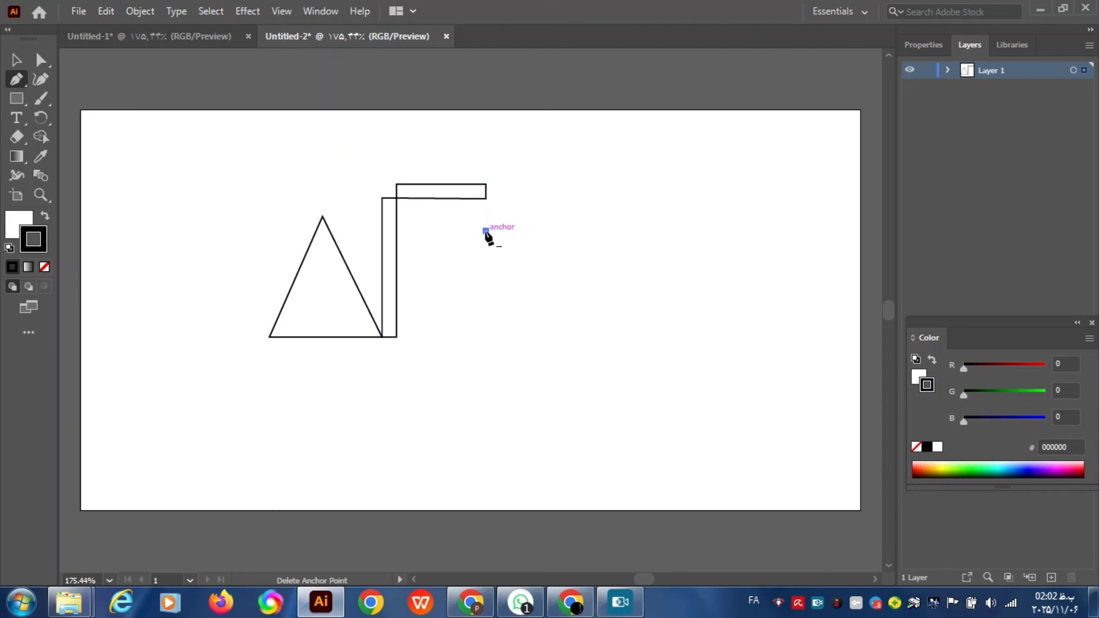
left_click(396, 231)
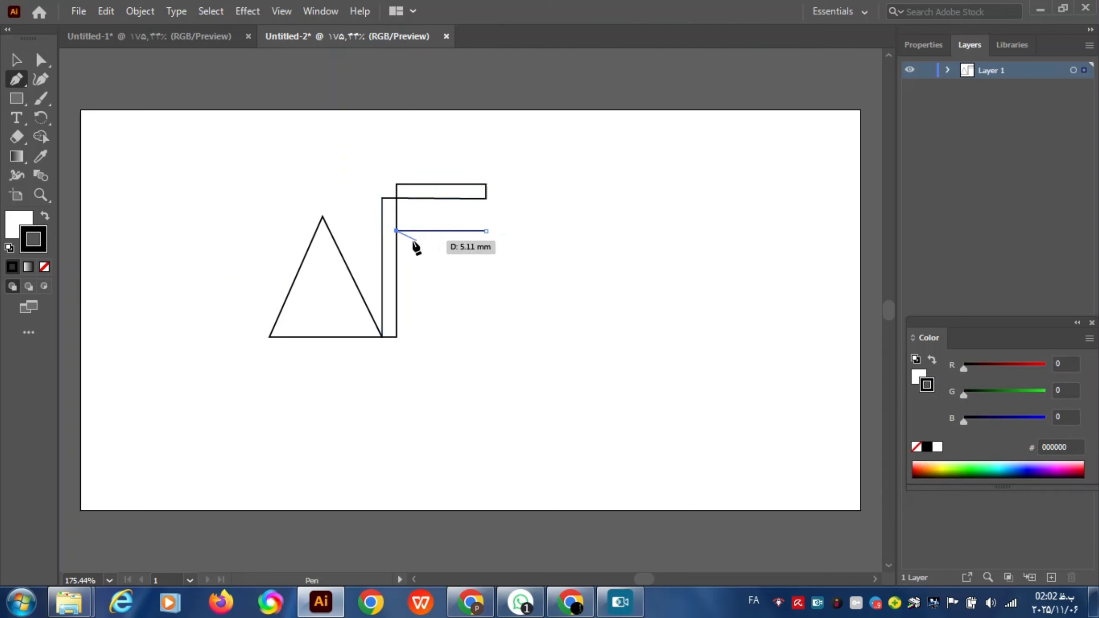
left_click(396, 248)
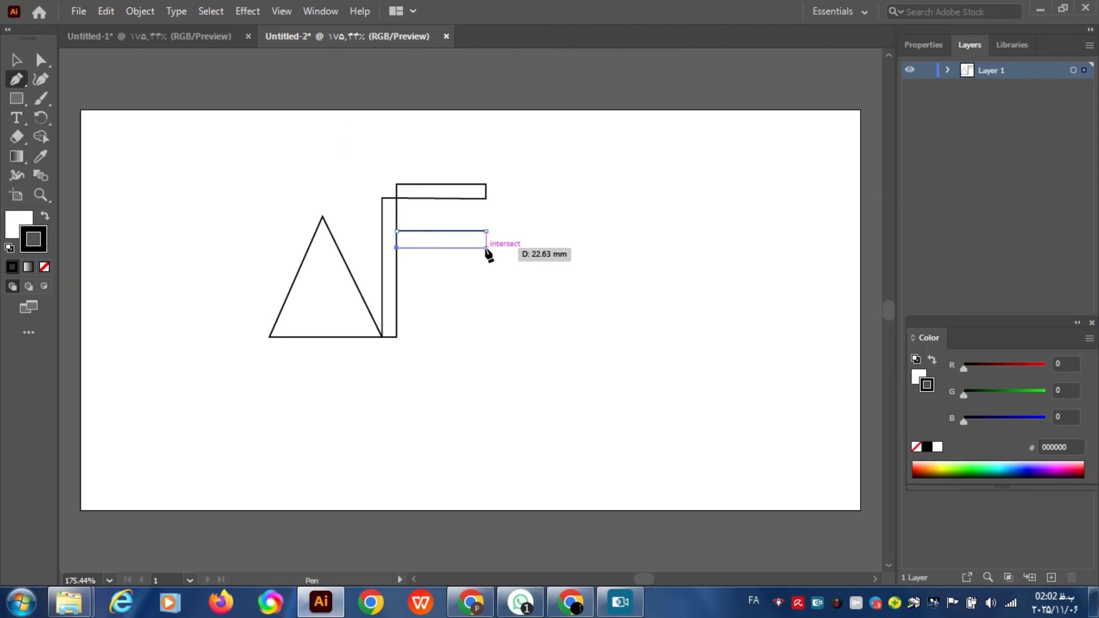
left_click(486, 248)
left_click(486, 231)
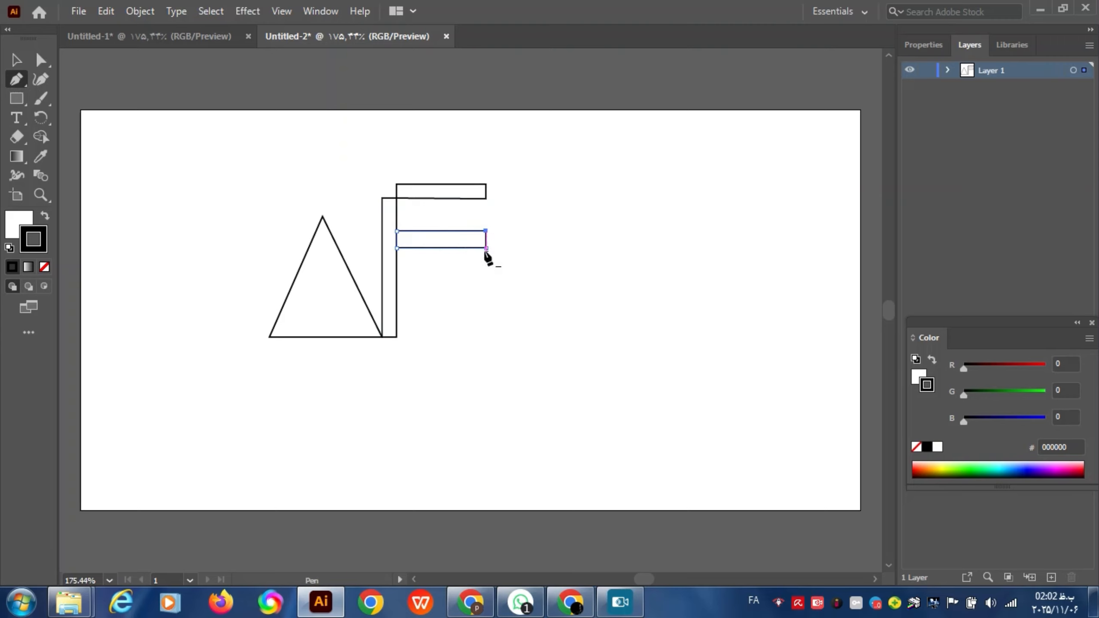
left_click(434, 247)
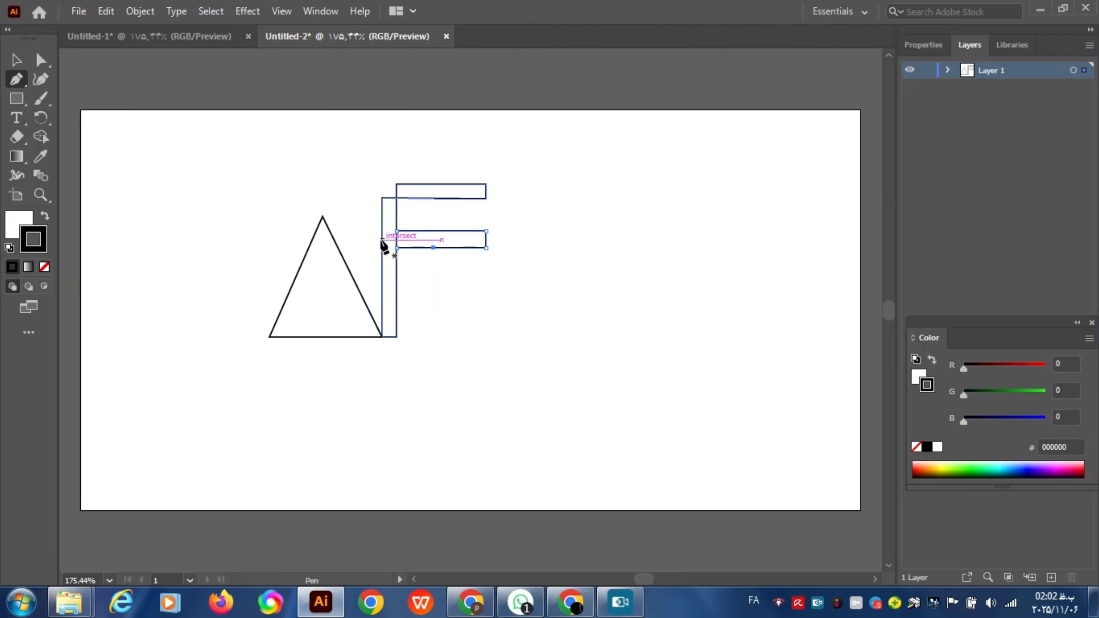
key("v")
mouse_move(420, 248)
left_mouse_down()
mouse_move(404, 250)
mouse_move(428, 249)
left_mouse_up()
Draw a narrow closed vertical bar beside the F, matching its full height, with the Pen tool
left_click(16, 80)
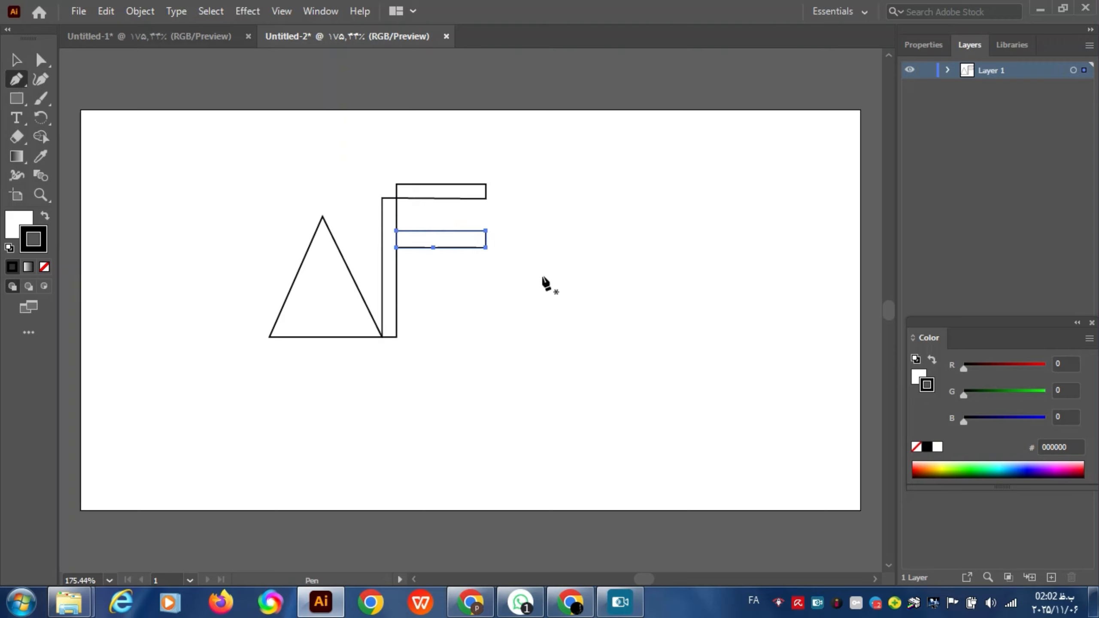
left_click(515, 184)
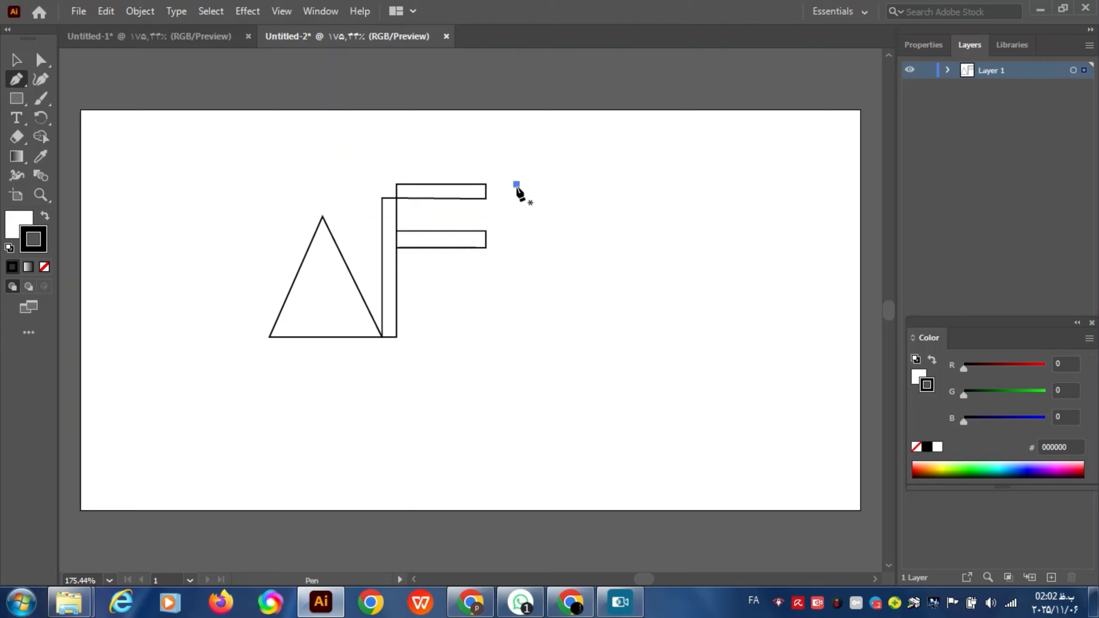
left_click(516, 336)
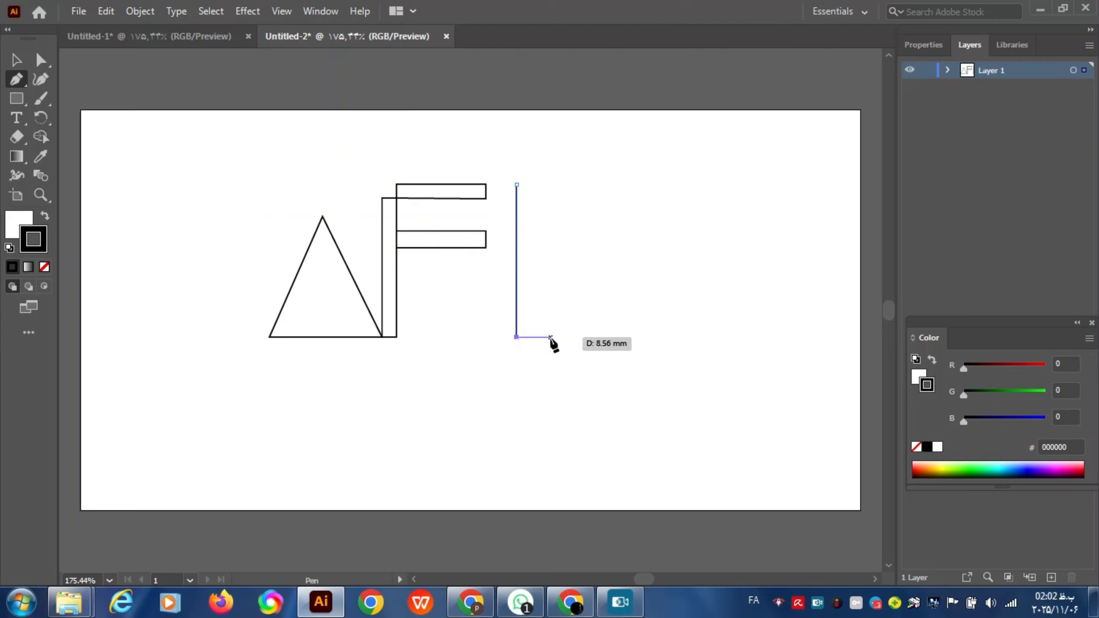
left_click(533, 337)
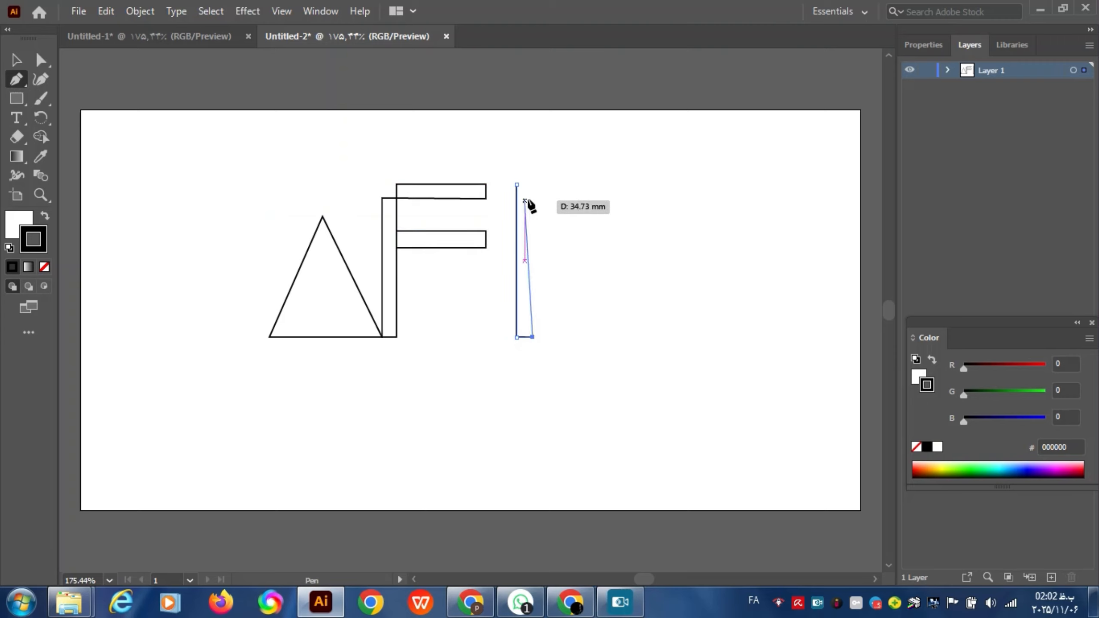
left_click(533, 184)
left_click(516, 184)
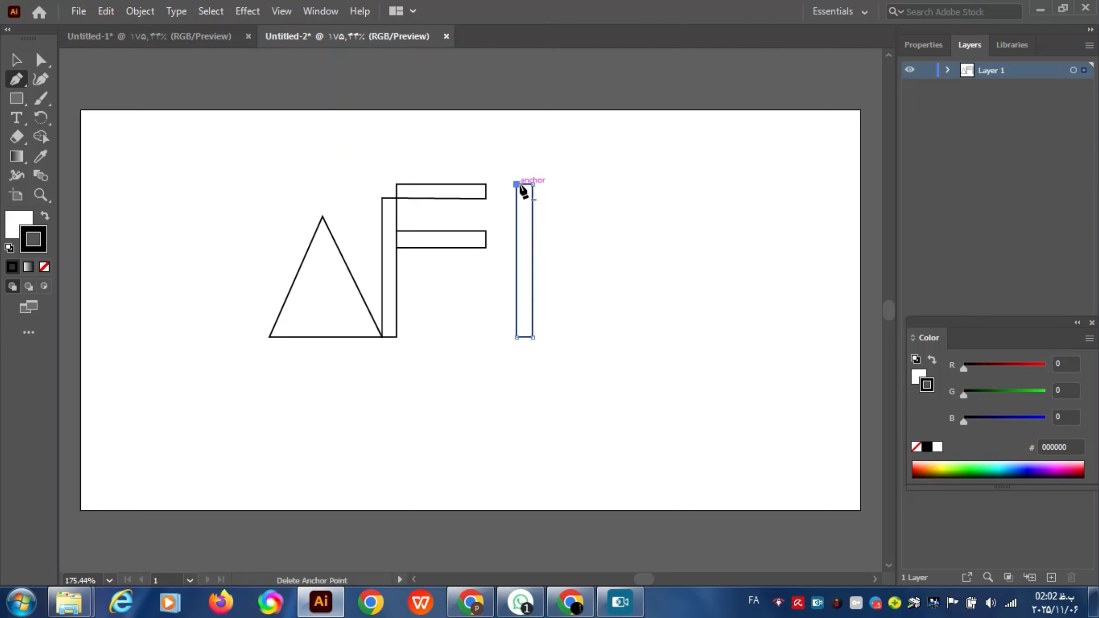
Move the vertical bar sideways so it stands close to the ends of the F's arms
left_click(17, 58)
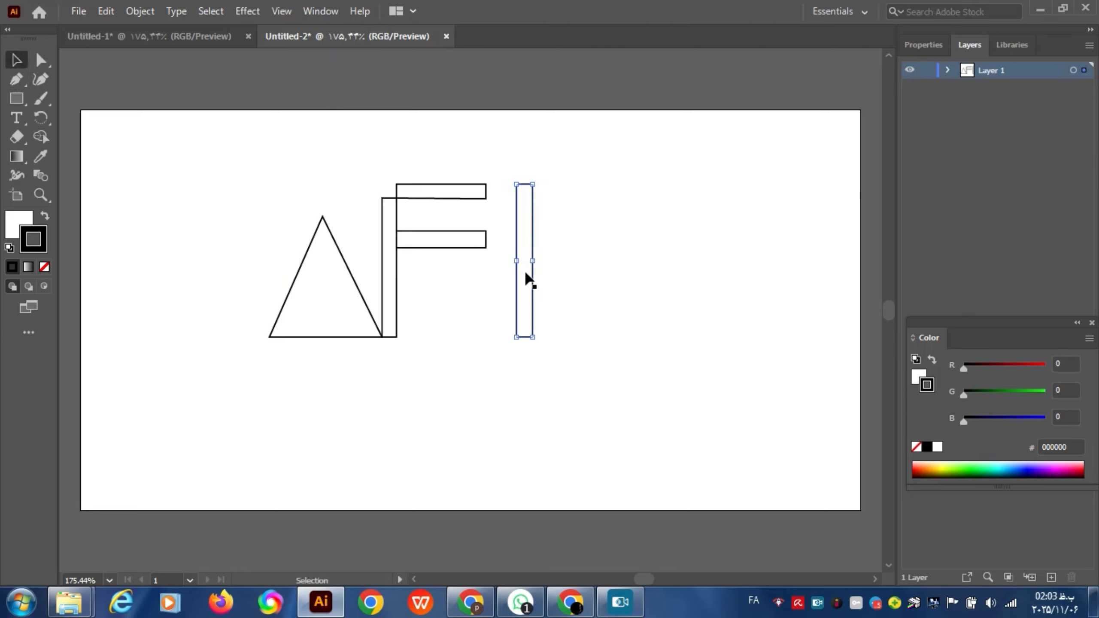
left_click_drag(517, 282, 494, 280)
left_click_drag(500, 337, 500, 337)
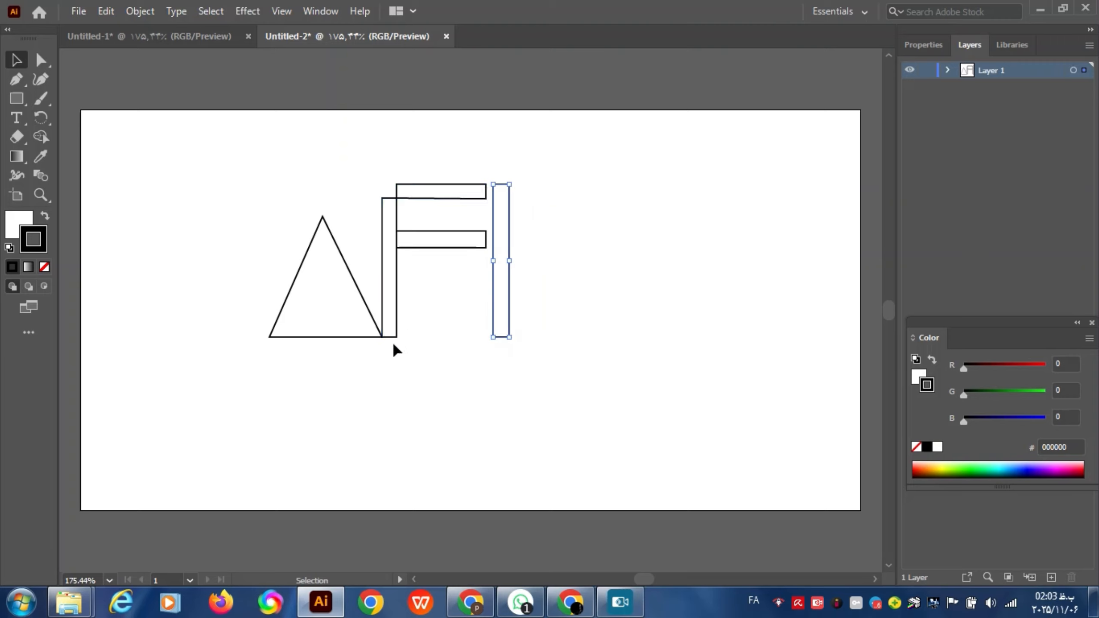
Draw an open four-point wave above the letters with the Curvature tool, dipping over the F and peaking beyond the vertical bar
left_click(38, 83)
left_click(298, 133)
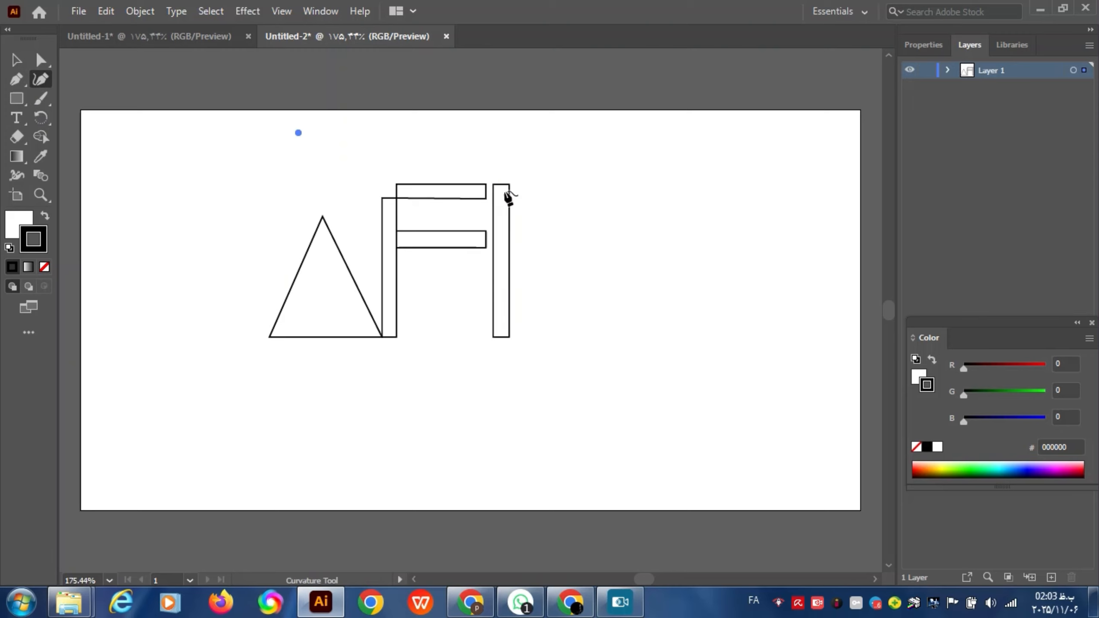
left_click(491, 172)
left_click(575, 134)
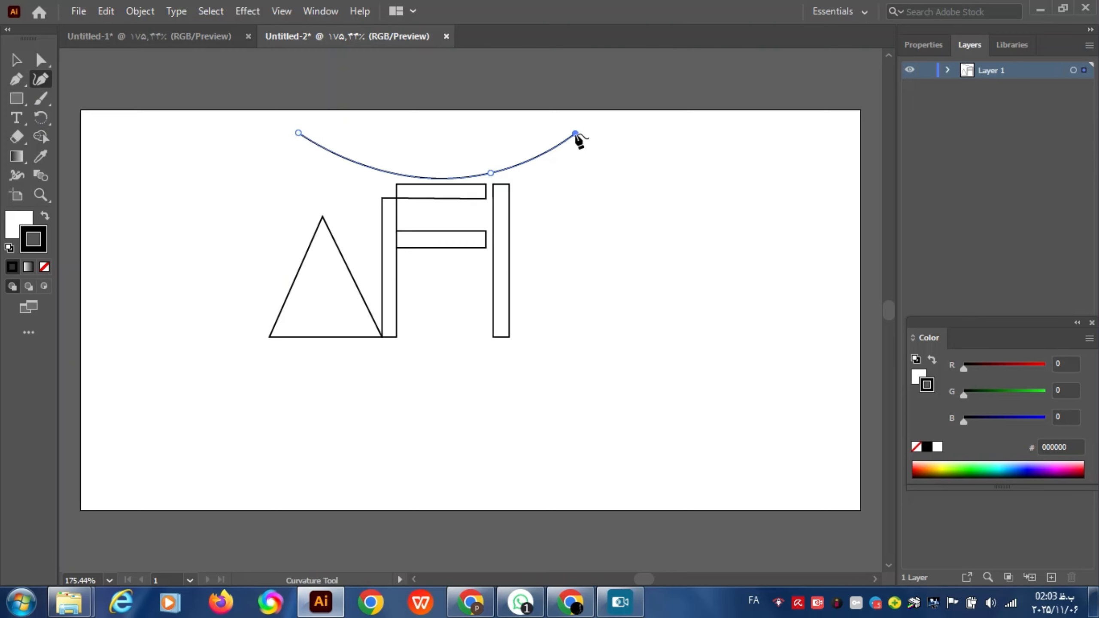
left_click(612, 196)
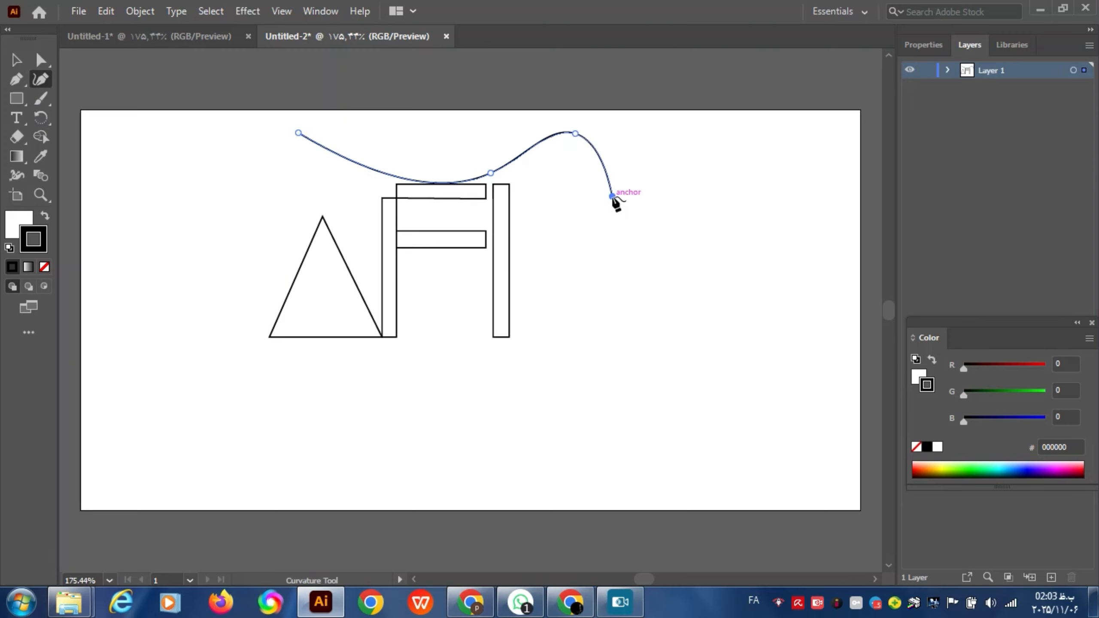
Move the wavy curve down and toward the vertical bar so it overlaps the tops of the F and the bar
left_click(14, 62)
left_click_drag(502, 166, 502, 175)
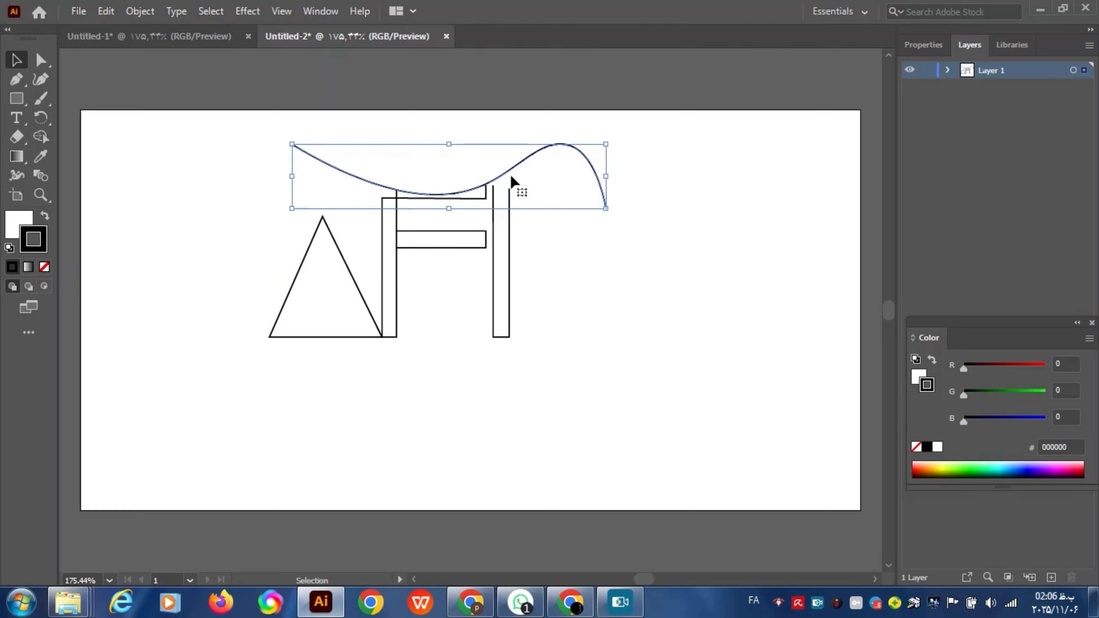
left_click_drag(511, 176, 547, 173)
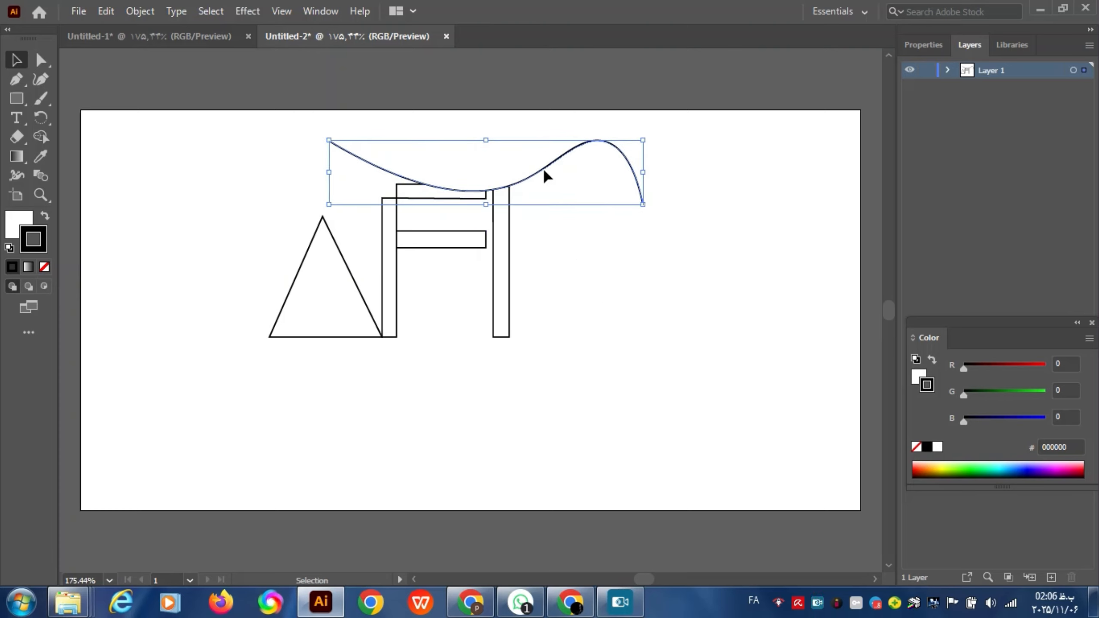
Stretch the triangle upward until its apex sits slightly above the top of the F
left_click(396, 192)
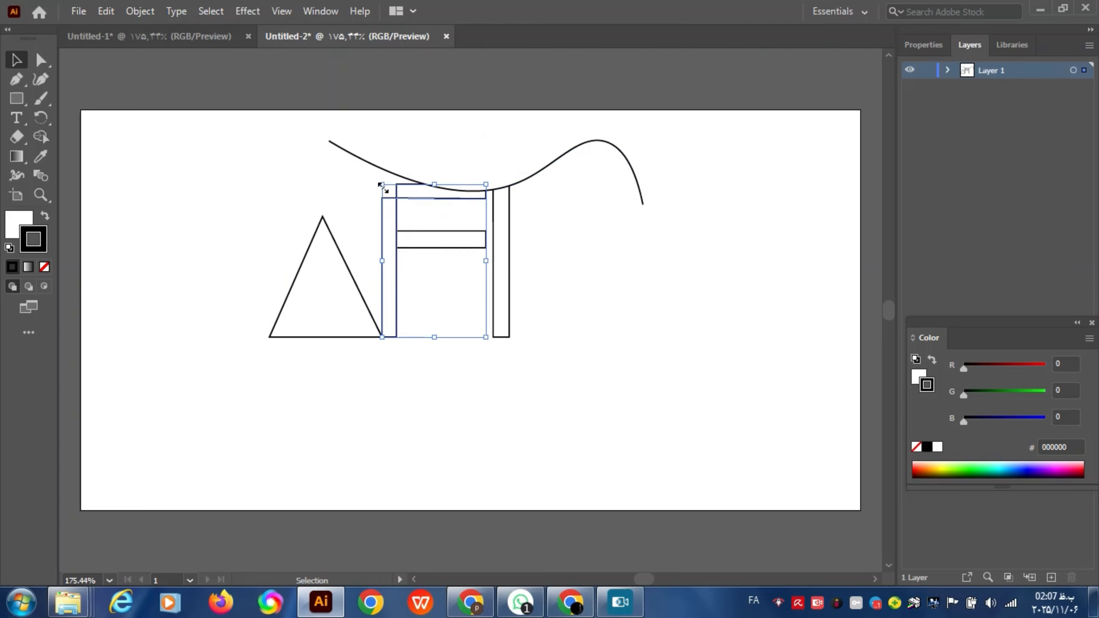
left_click(322, 217)
left_click_drag(325, 216, 335, 173)
left_click(346, 212)
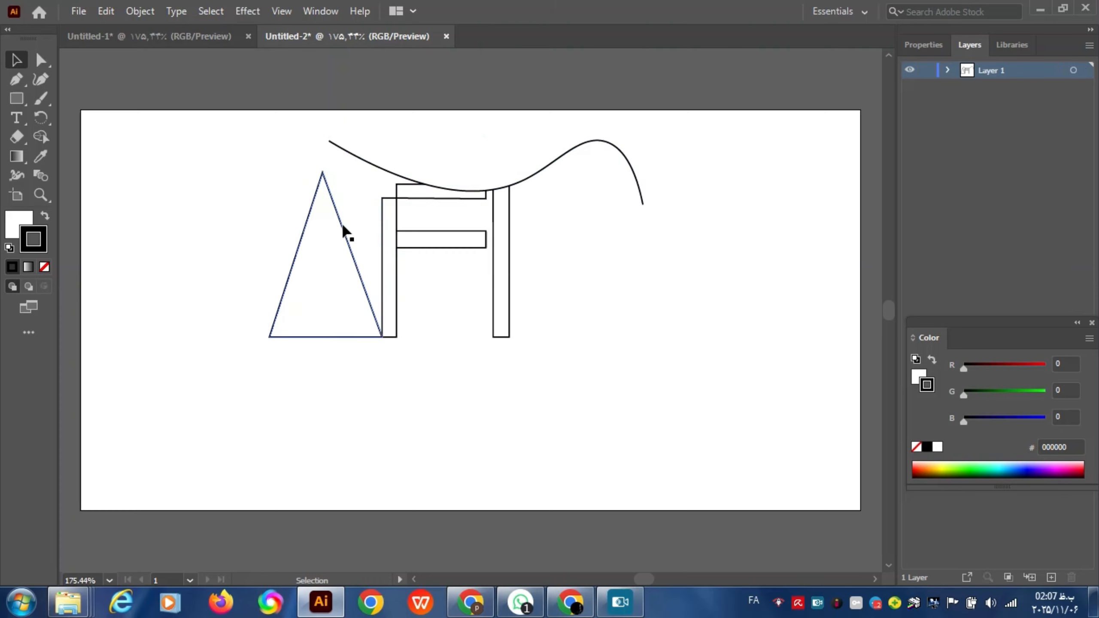
Try to draw a closed crossbar between the triangle's sloping sides with the Pen tool
key("p")
left_click(304, 230)
left_click(343, 231)
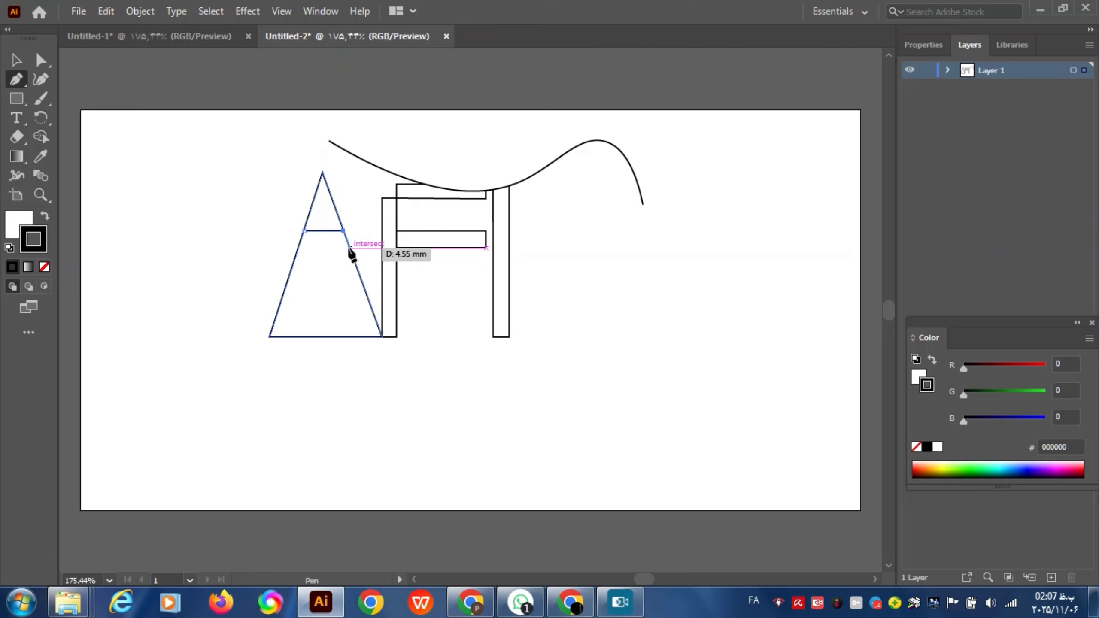
left_click(348, 244)
left_click(299, 244)
left_click(304, 230)
left_click(326, 244)
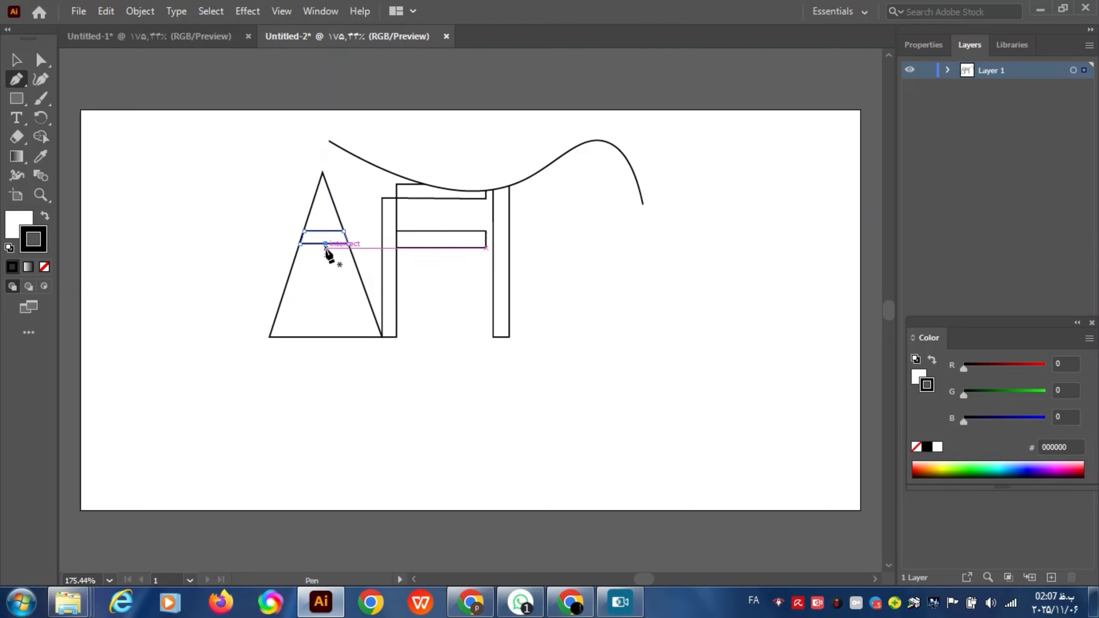
Shift the triangle's crossbar slightly downward, then delete it
key("b")
key("v")
left_click_drag(336, 242, 331, 249)
left_click_drag(344, 250, 348, 254)
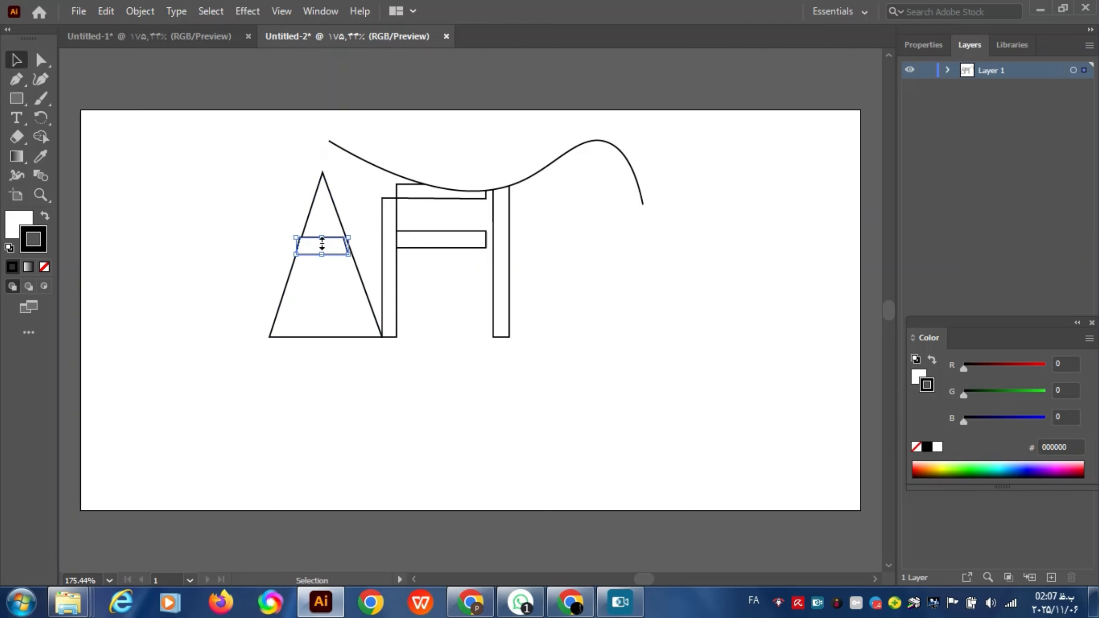
left_click(409, 361)
left_click(321, 247)
key("Delete")
Redraw the triangle's closed crossbar between its sloping sides, aligned with both edges of the F's lower arm
key("p")
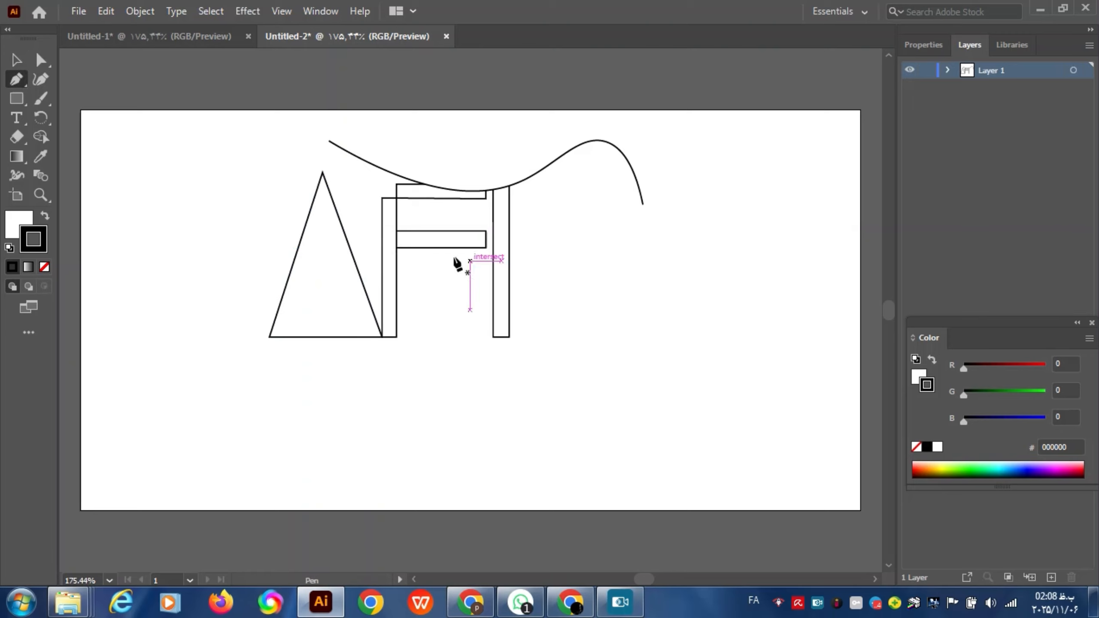
left_click(304, 231)
left_click(343, 230)
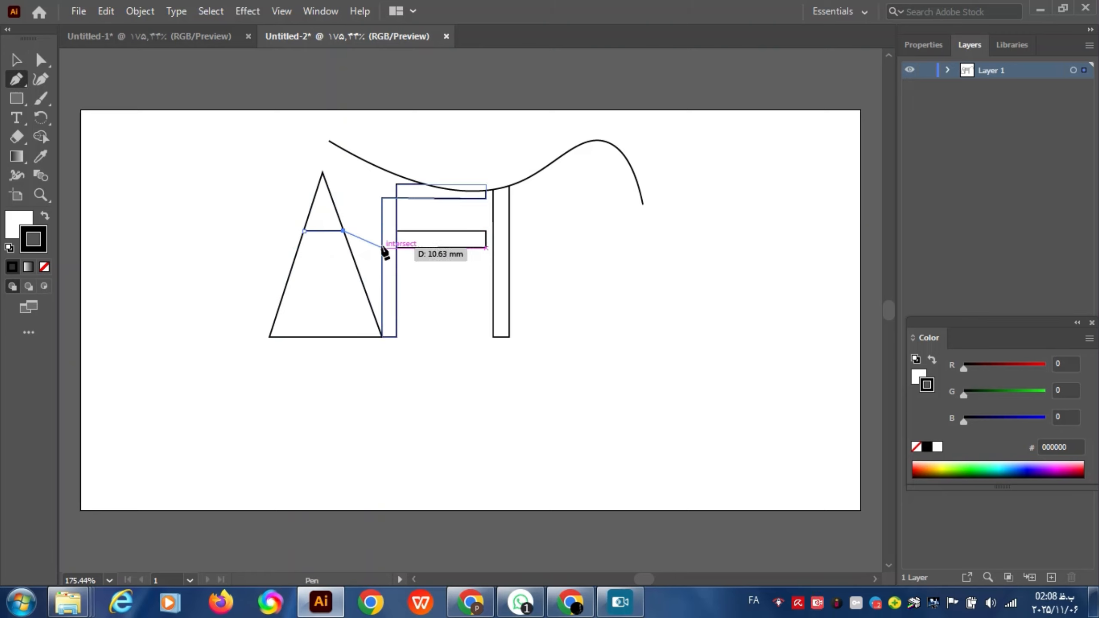
left_click(349, 248)
left_click(298, 248)
left_click(304, 231)
key("v")
left_click(430, 270)
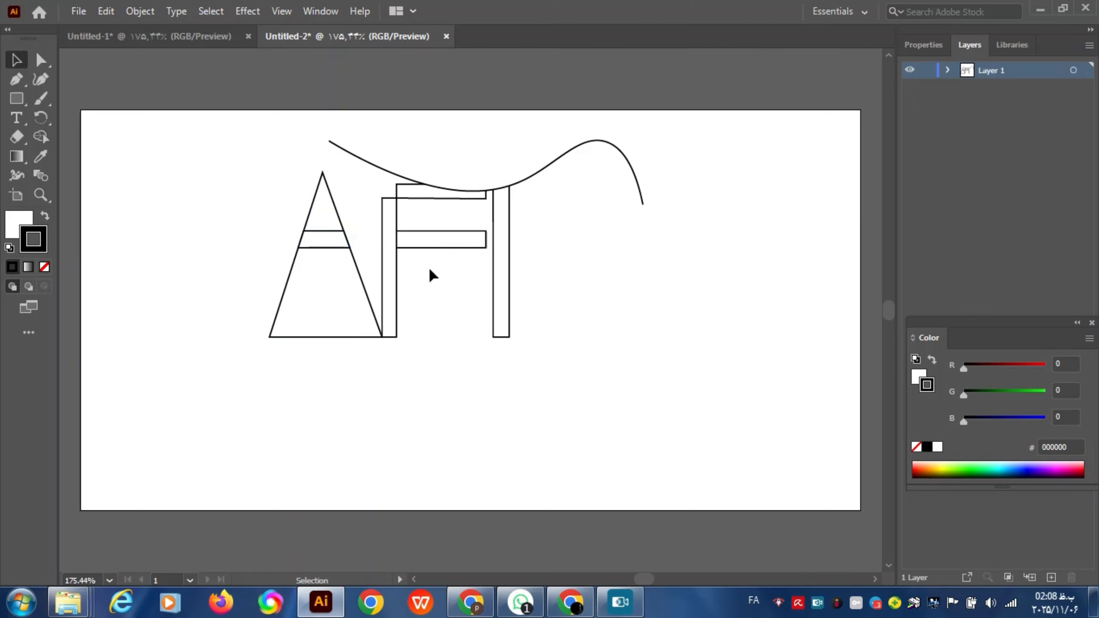
Fill the triangle's crossbar with navy 030073 and copy its colours to the F's lower arm
left_click(329, 241)
left_click(1033, 466)
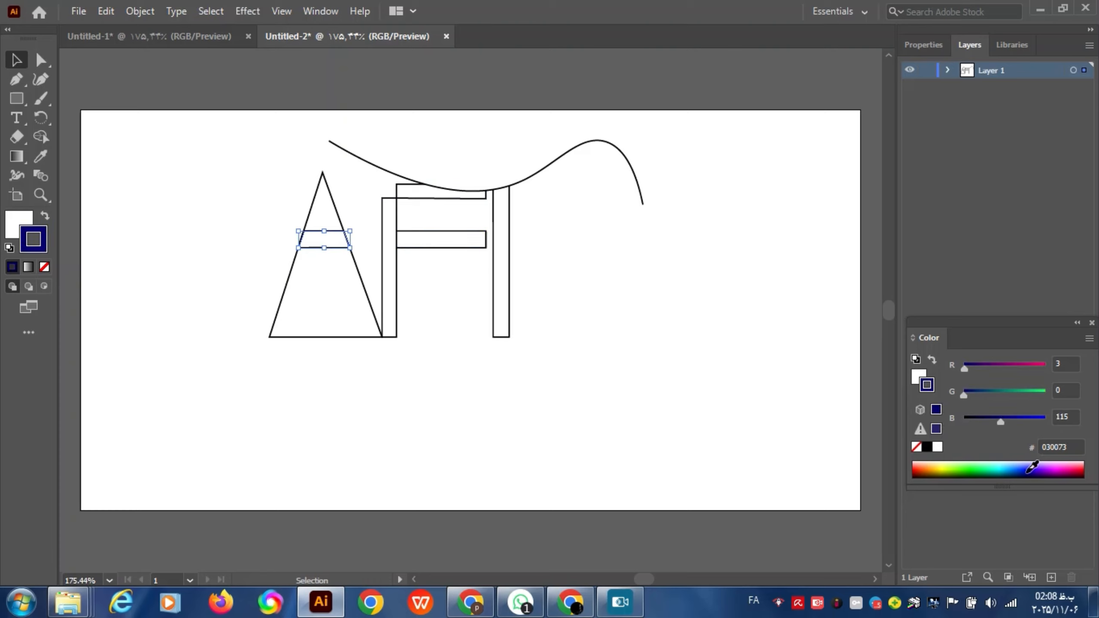
left_click(931, 359)
left_click(441, 248)
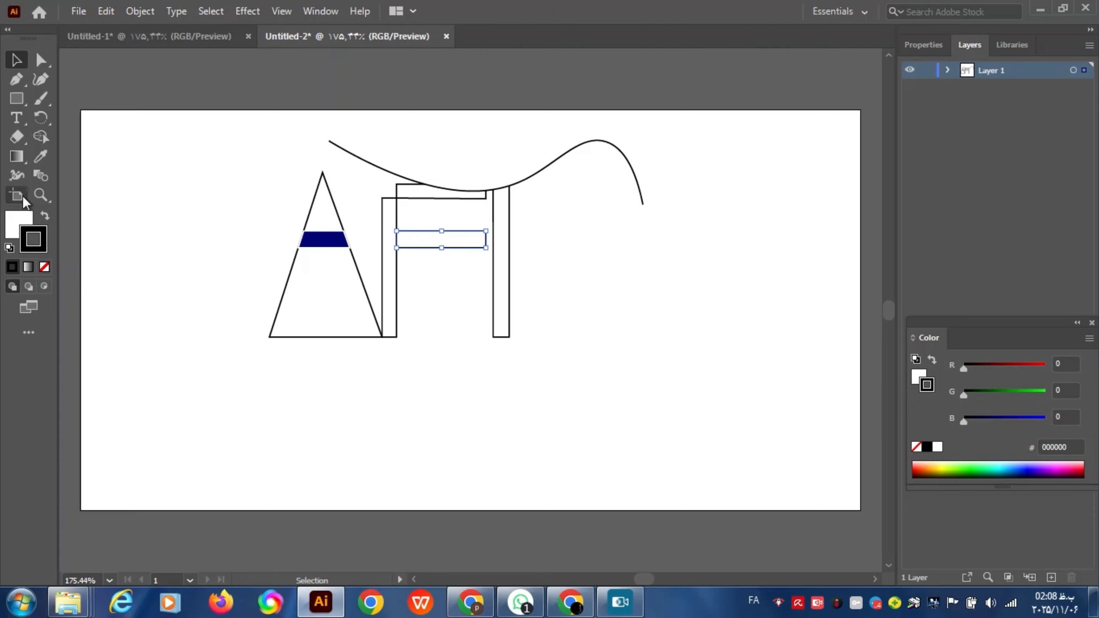
key("i")
left_click(321, 235)
Set the outlines of the triangle, the F and the vertical bar to blue 002FD0
left_click(337, 337, "ctrl")
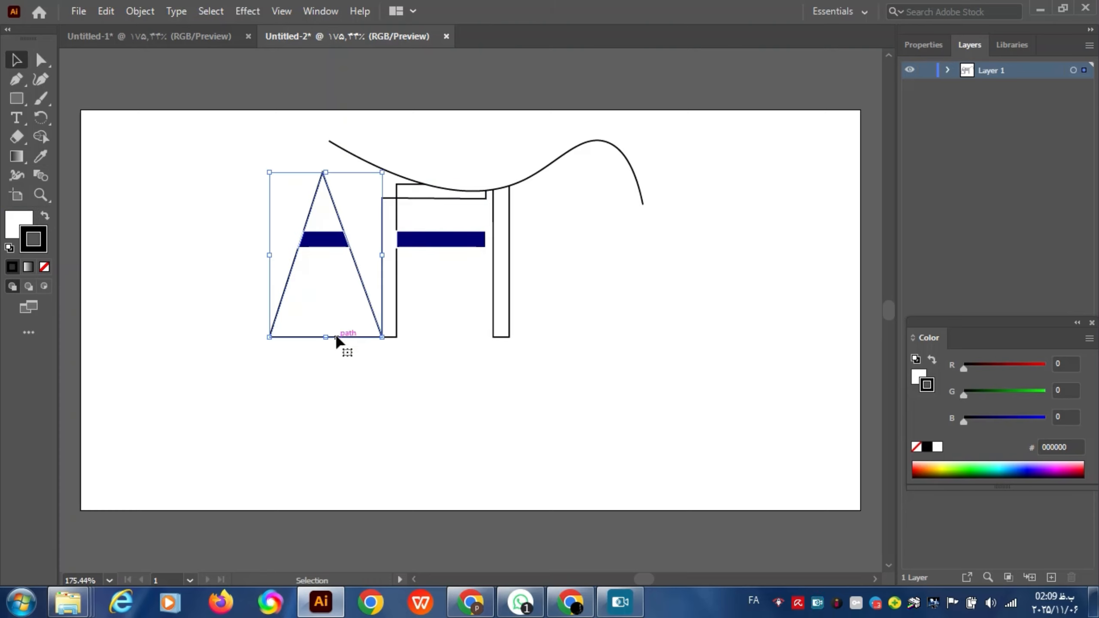
left_click(997, 463)
left_click(1080, 469)
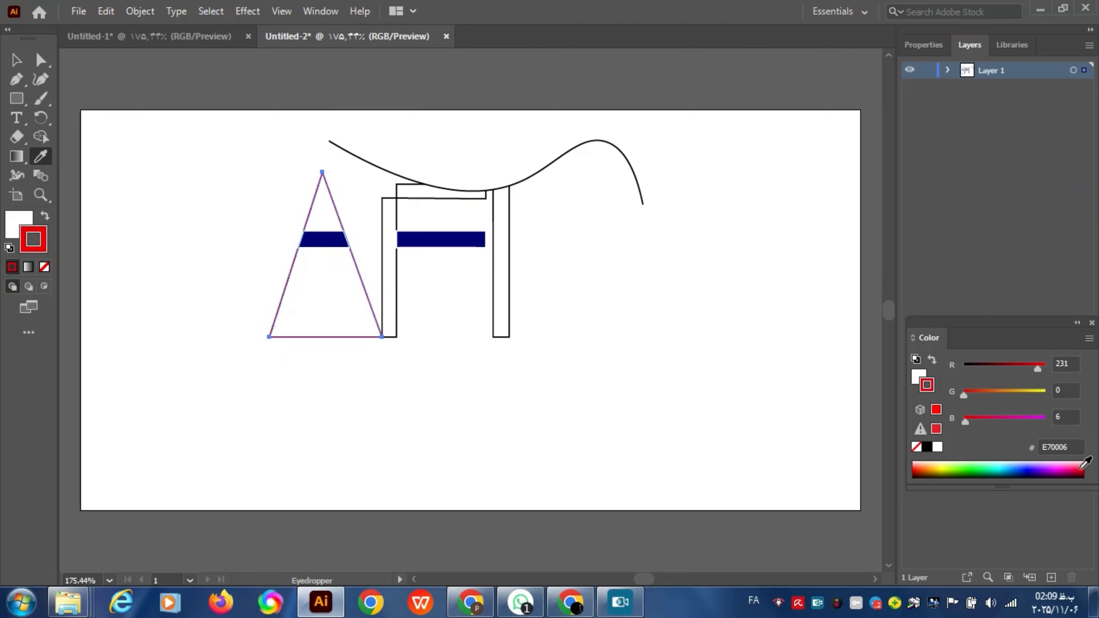
left_click(1016, 471)
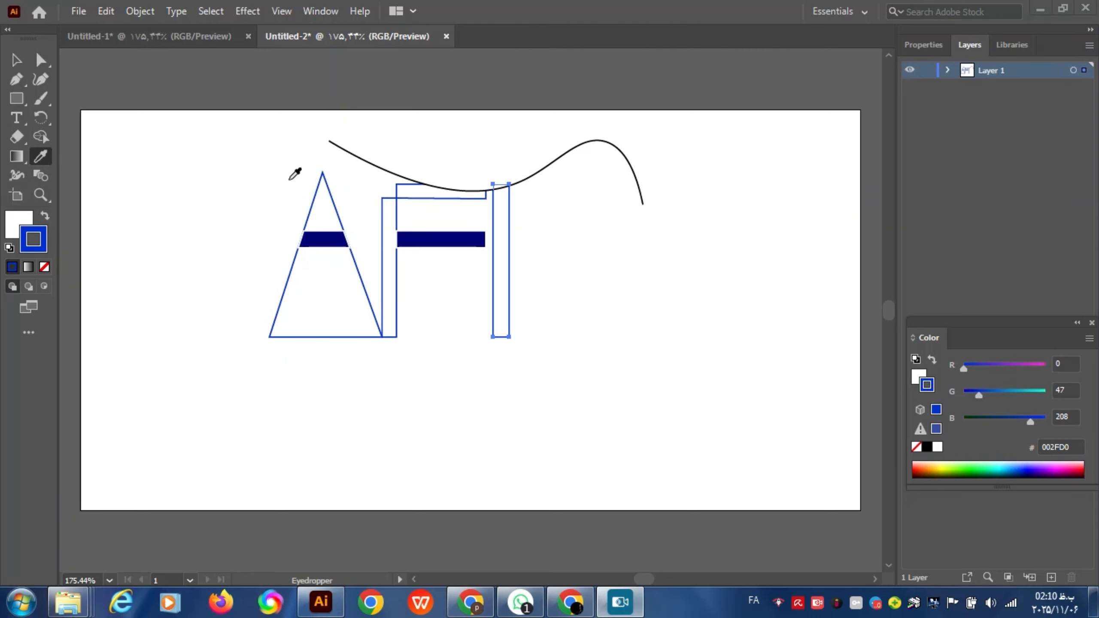
Match the crossbar's outline to the triangle's blue and fill the crossbar with dark blue 1200A2
key("v")
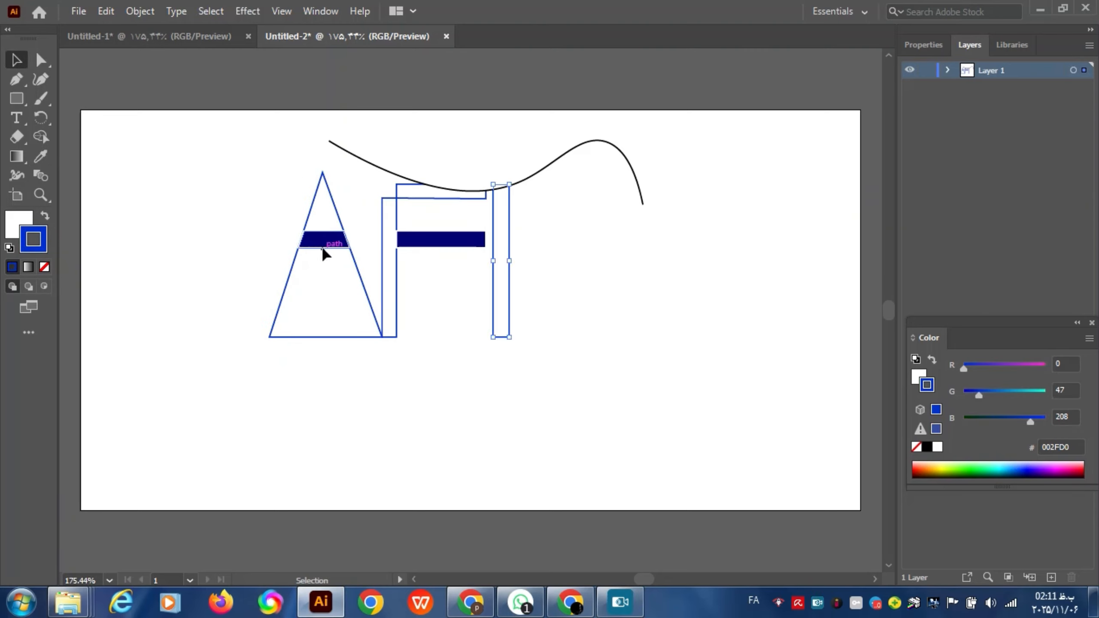
left_click(324, 242)
left_click(927, 385)
left_click(41, 157)
left_click(281, 309)
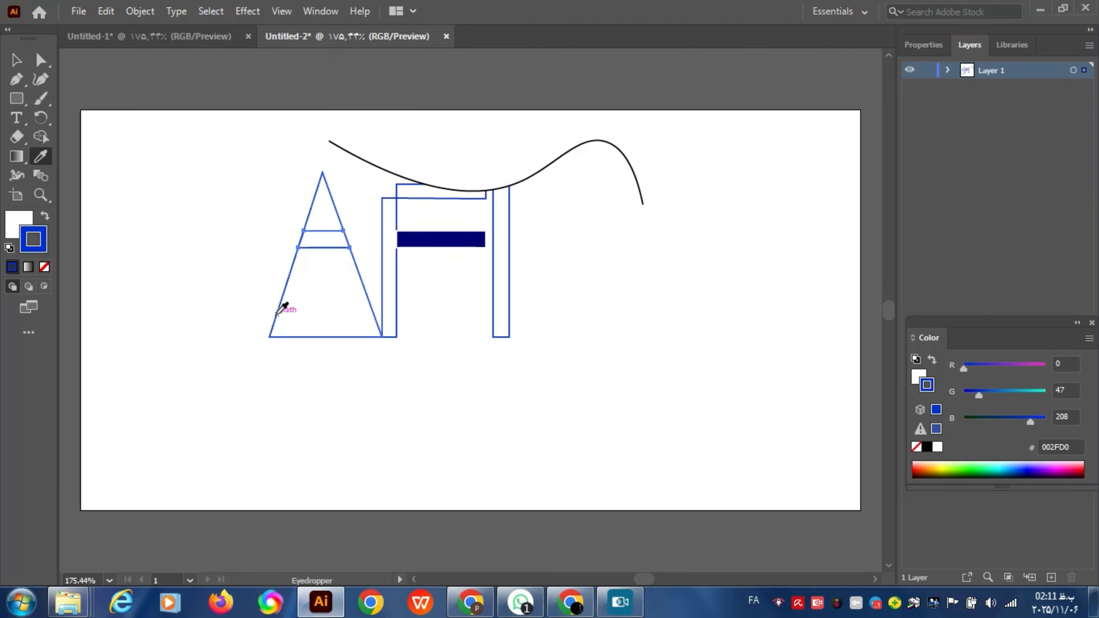
left_click(919, 376)
left_click(441, 239)
key("v")
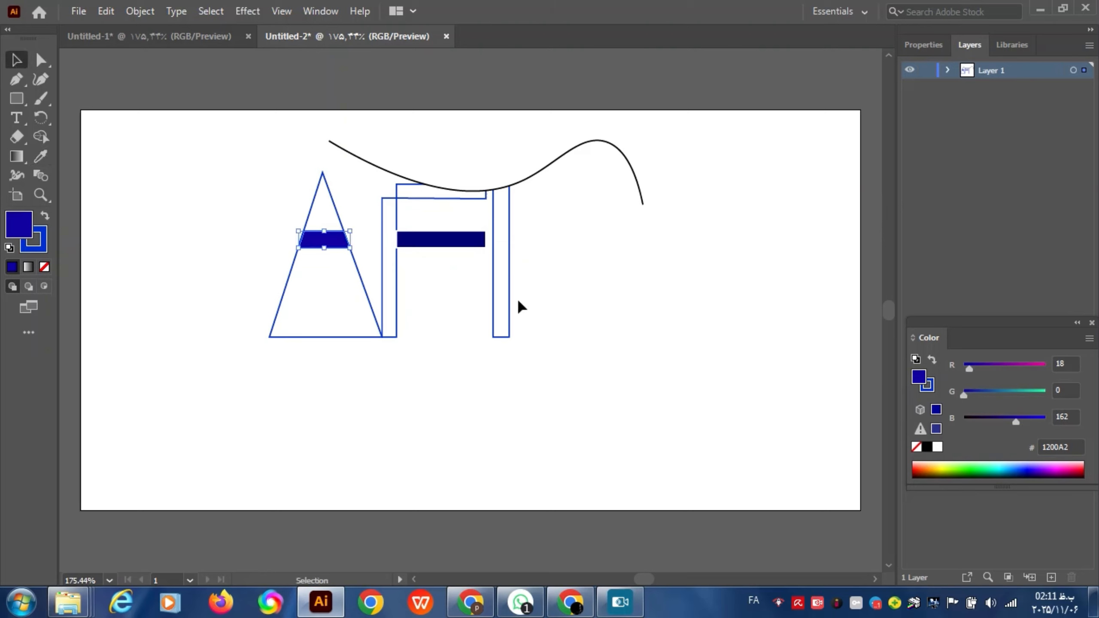
Copy the crossbar's fill and outline colours to the F's lower arm with the Eyedropper
left_click(441, 240)
left_click(930, 361)
left_click(40, 156)
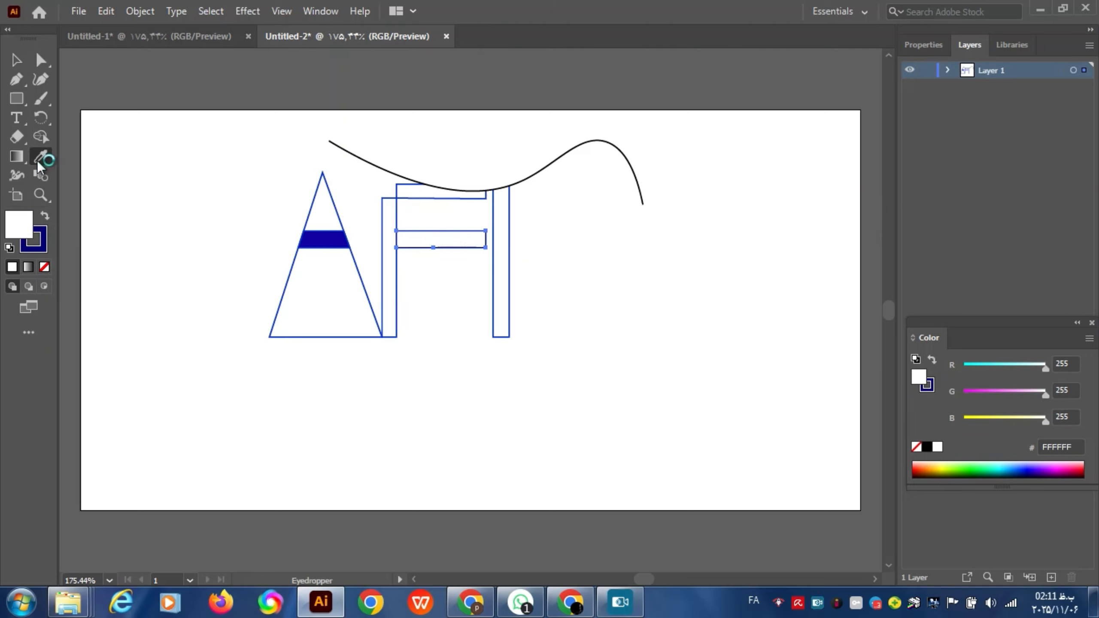
left_click(282, 308)
left_click(316, 239)
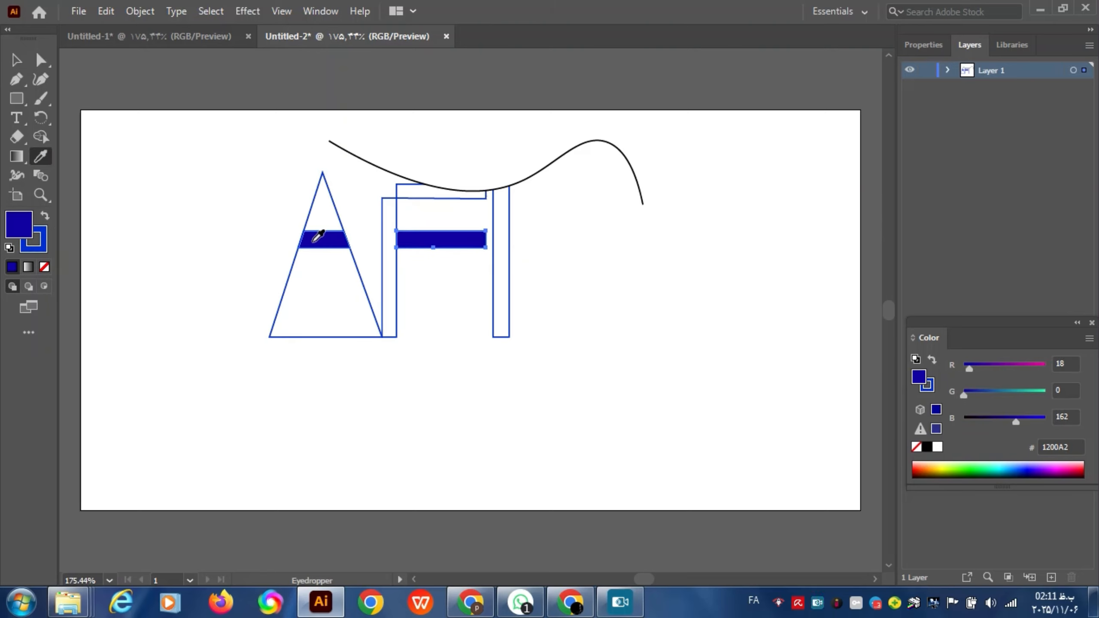
Copy the triangle's blue outline colour to the wavy curve above the letters with the Eyedropper and deselect it
key("v")
left_click(630, 168)
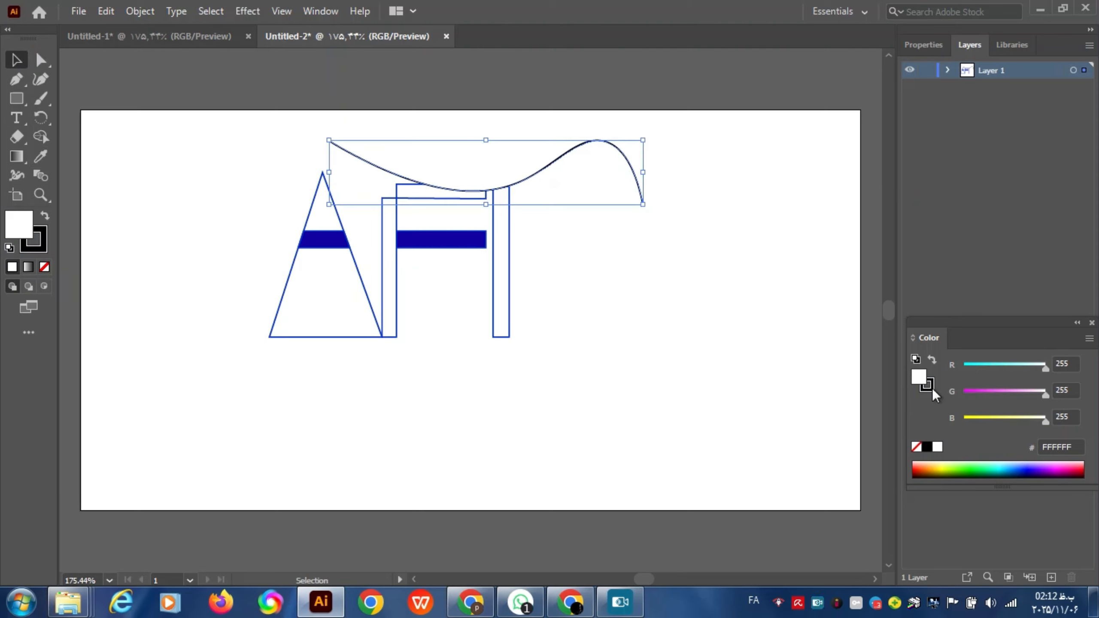
left_click(927, 384)
left_click(41, 157)
left_click(307, 336)
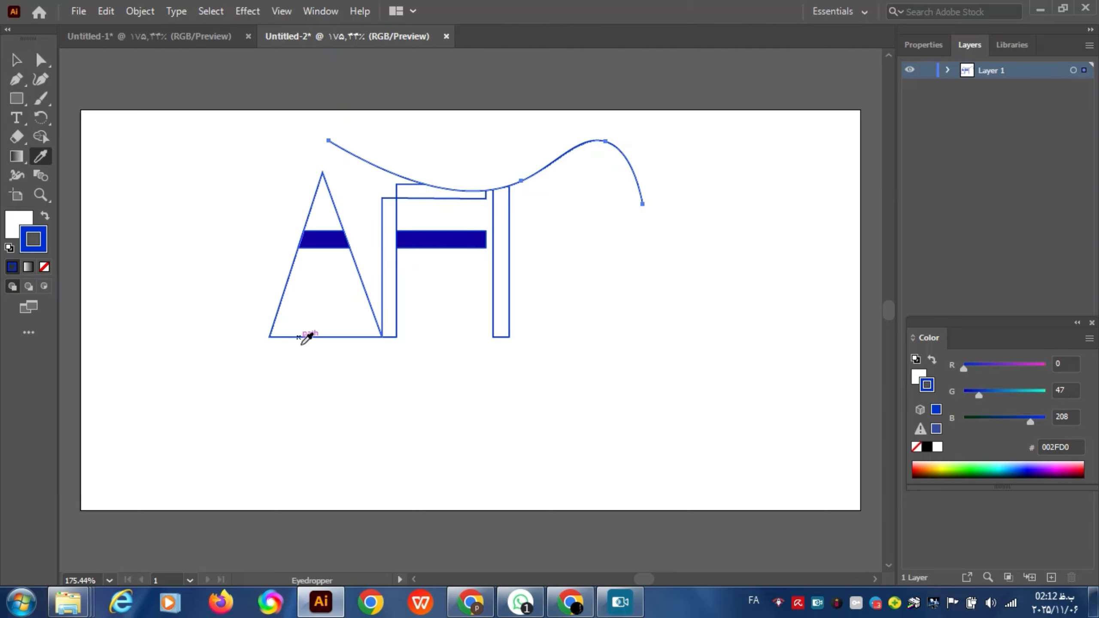
left_click(19, 68)
left_click(436, 452)
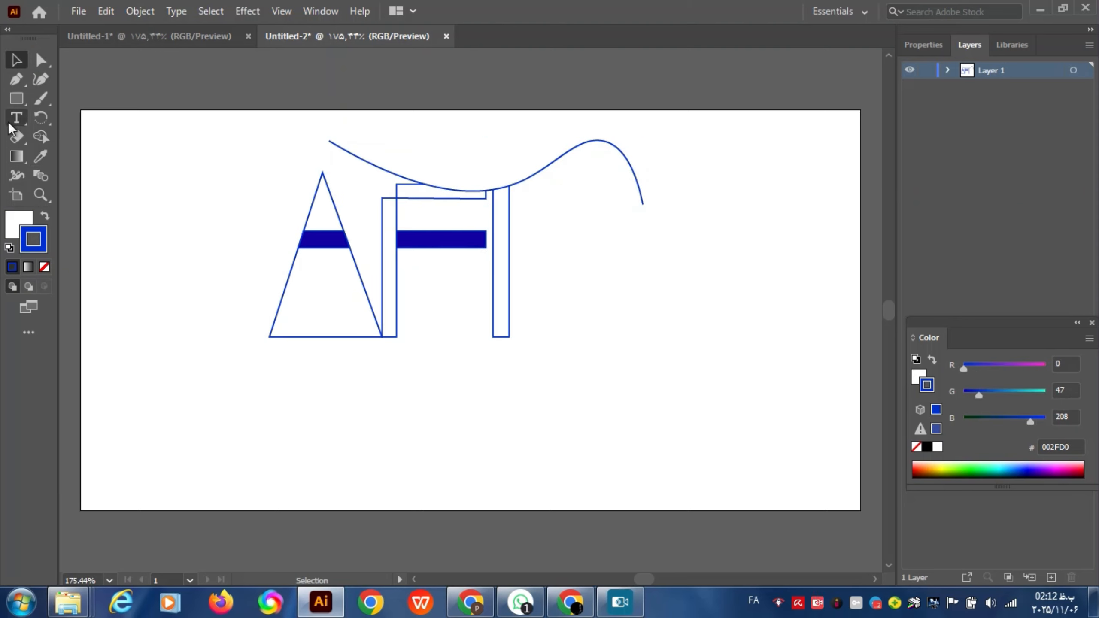
Add the area text AFGHAN TECH ASSOCIATION below the lettering and give it a blue fill with a black outline
left_click_drag(231, 360, 618, 411)
key("BackSpace")
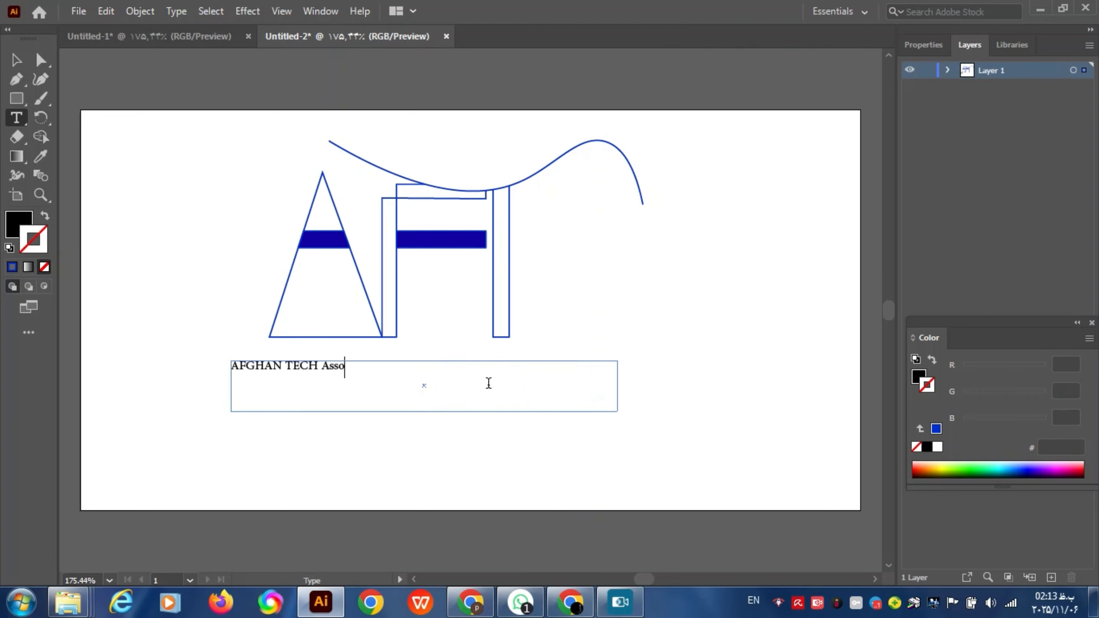
left_click_drag(402, 367, 230, 366)
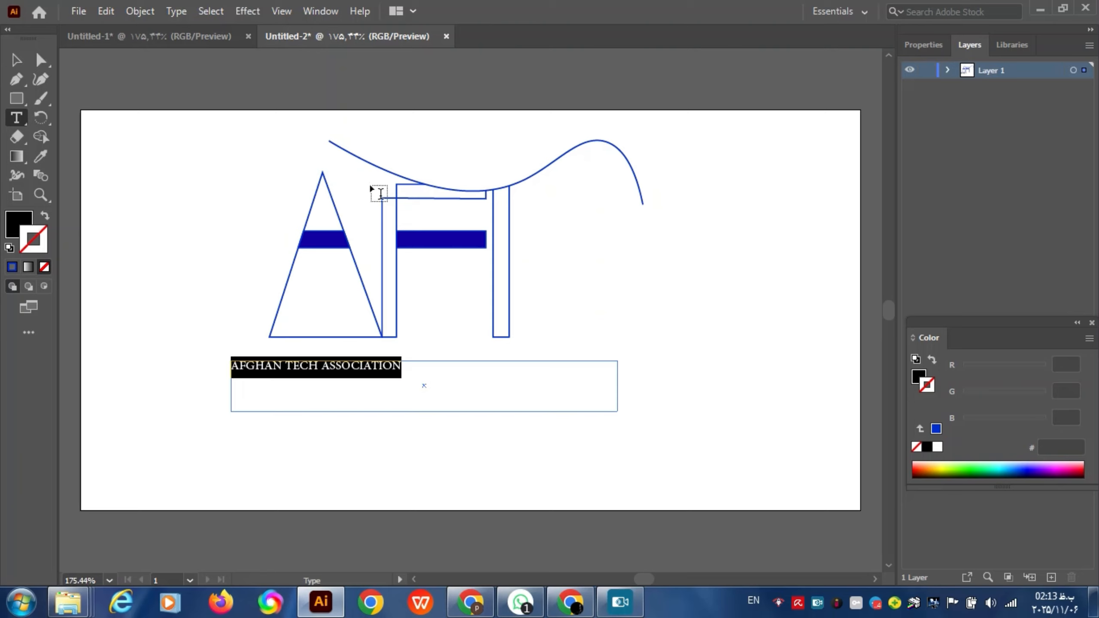
left_click(936, 428)
left_click(932, 361)
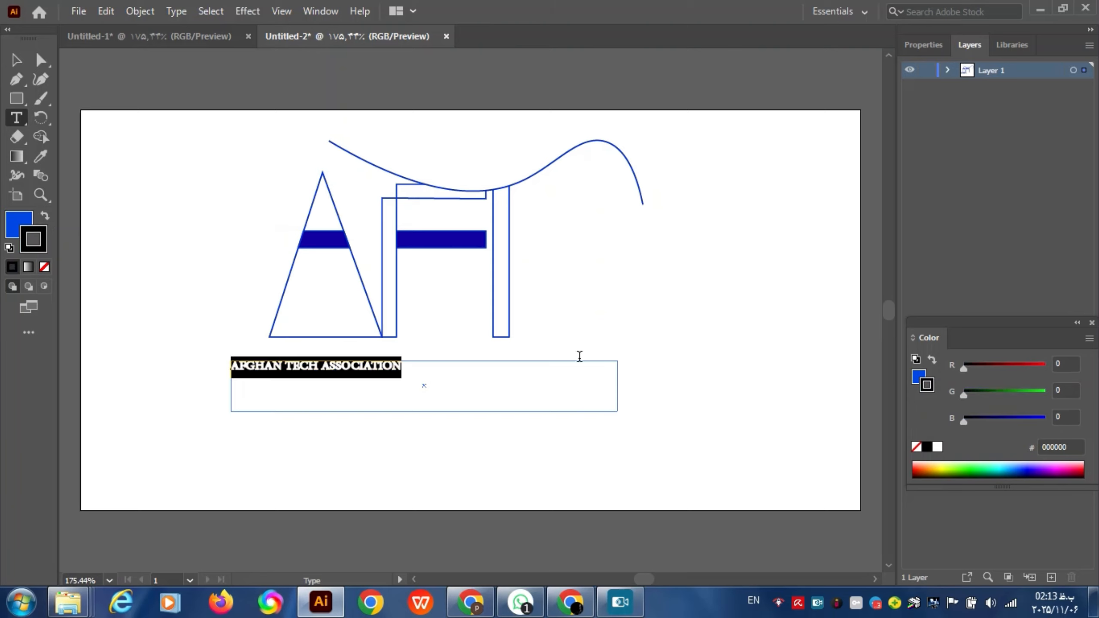
Move the text frame to the right and shrink it closely around the single line of text
left_click(14, 63)
left_click_drag(436, 361, 543, 361)
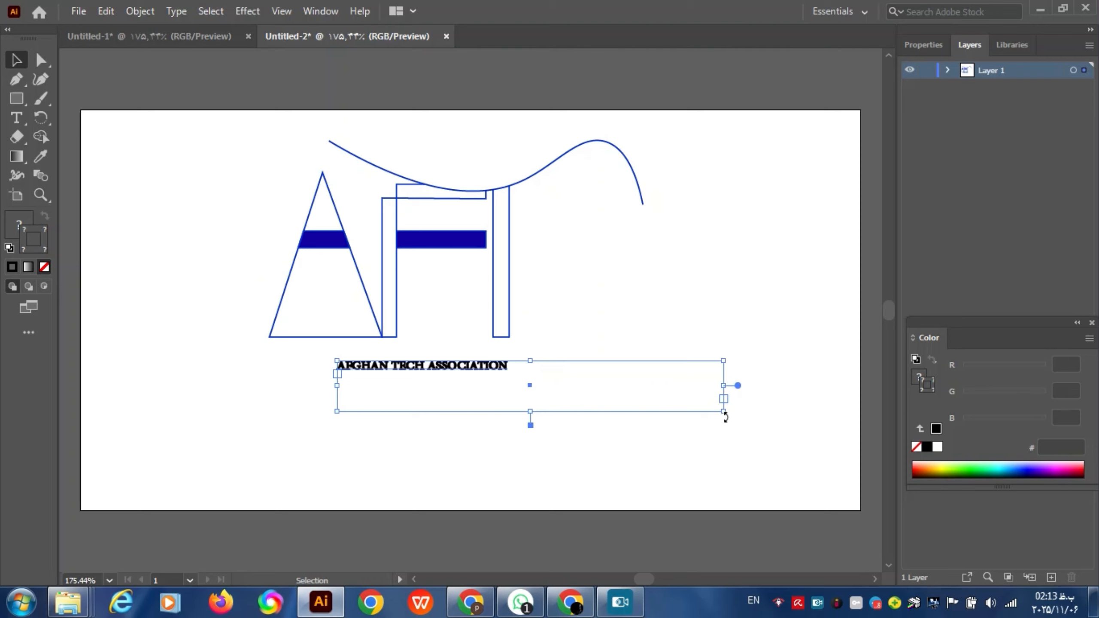
left_click_drag(723, 411, 518, 410)
left_click_drag(428, 412, 427, 375)
left_click_drag(427, 377, 422, 365)
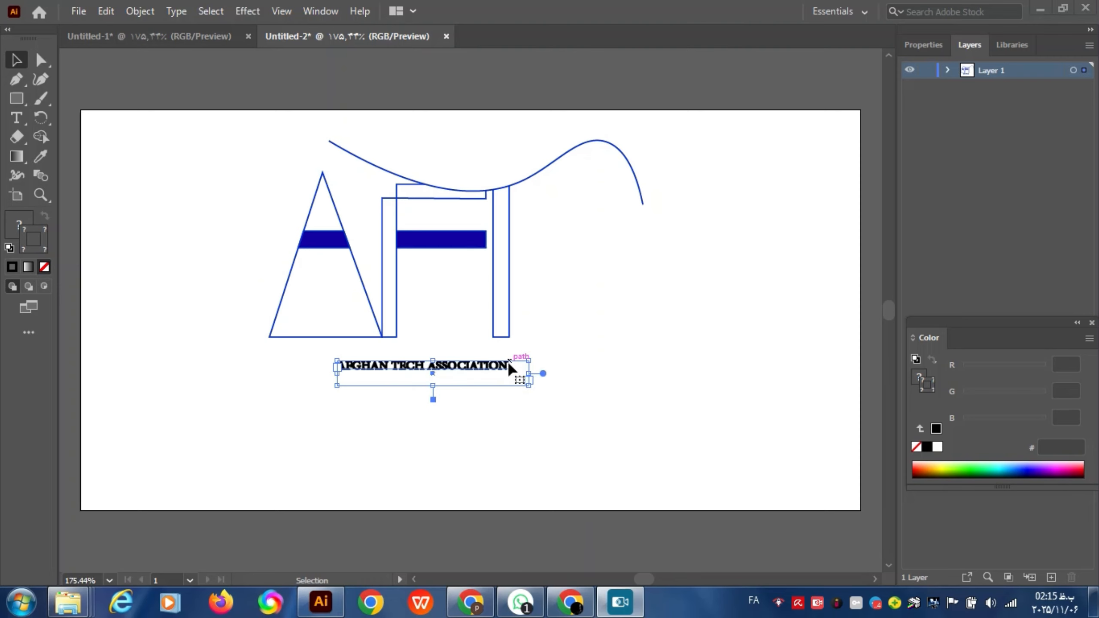
Enlarge the text to a bigger preset size and widen its frame so the line fits beneath the letters
left_click(395, 371)
left_click(167, 12)
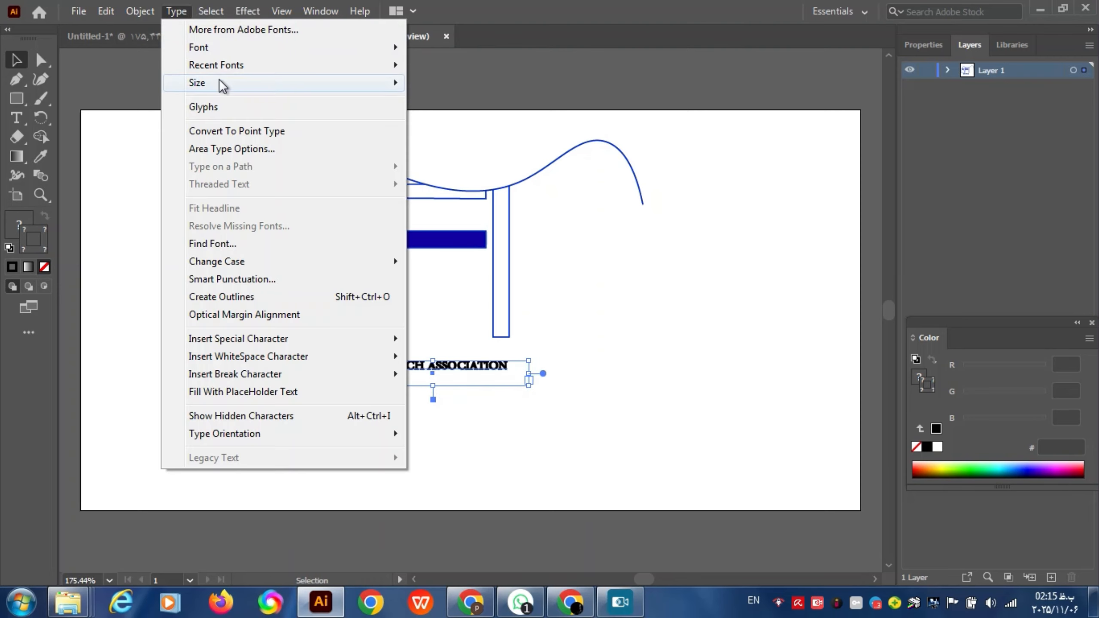
mouse_move(221, 85)
left_click(475, 300)
left_click_drag(529, 374, 800, 376)
left_click_drag(569, 385, 568, 443)
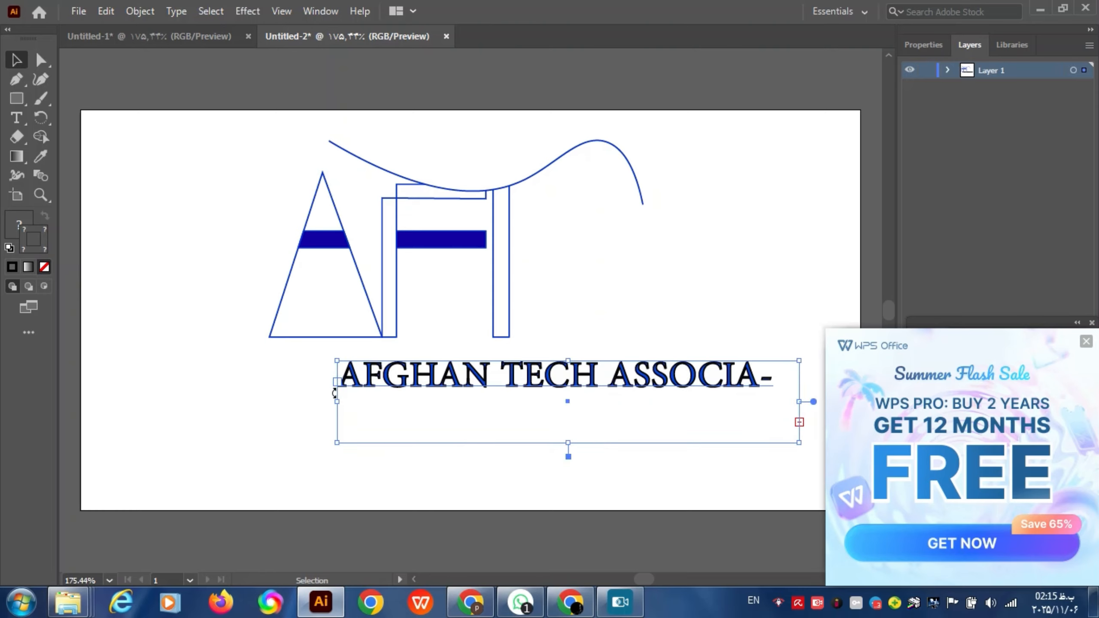
left_click_drag(337, 402, 186, 402)
mouse_move(442, 360)
left_mouse_down()
mouse_move(472, 367)
mouse_move(452, 356)
left_mouse_up()
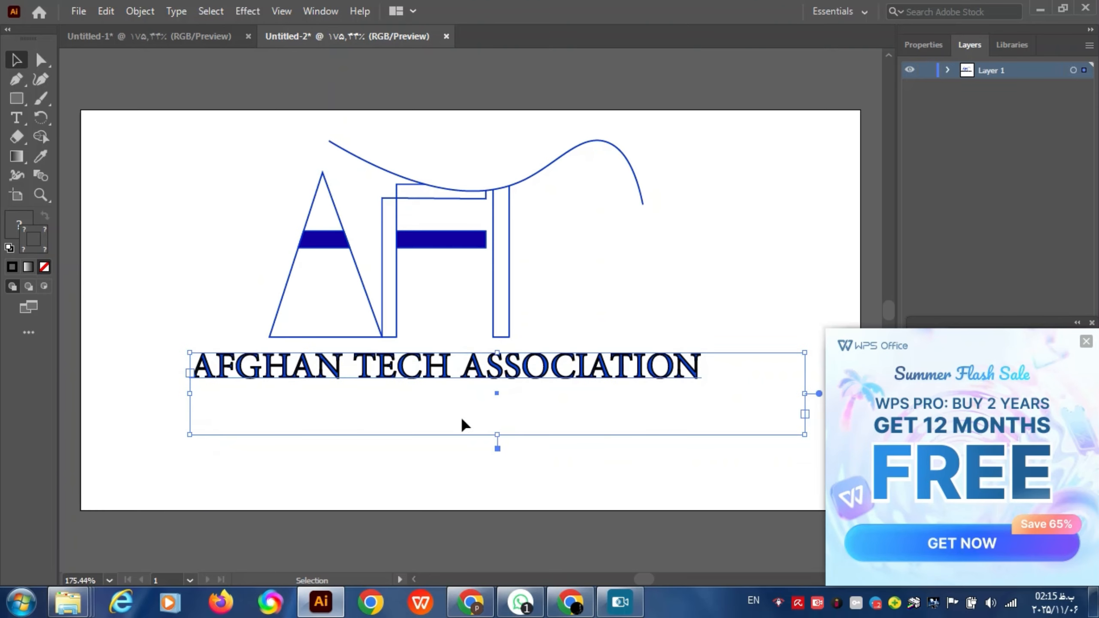
Try a handwritten-style font on the text, and settle on a heavy condensed sans-serif font
left_click(176, 11)
mouse_move(234, 47)
left_click(542, 41)
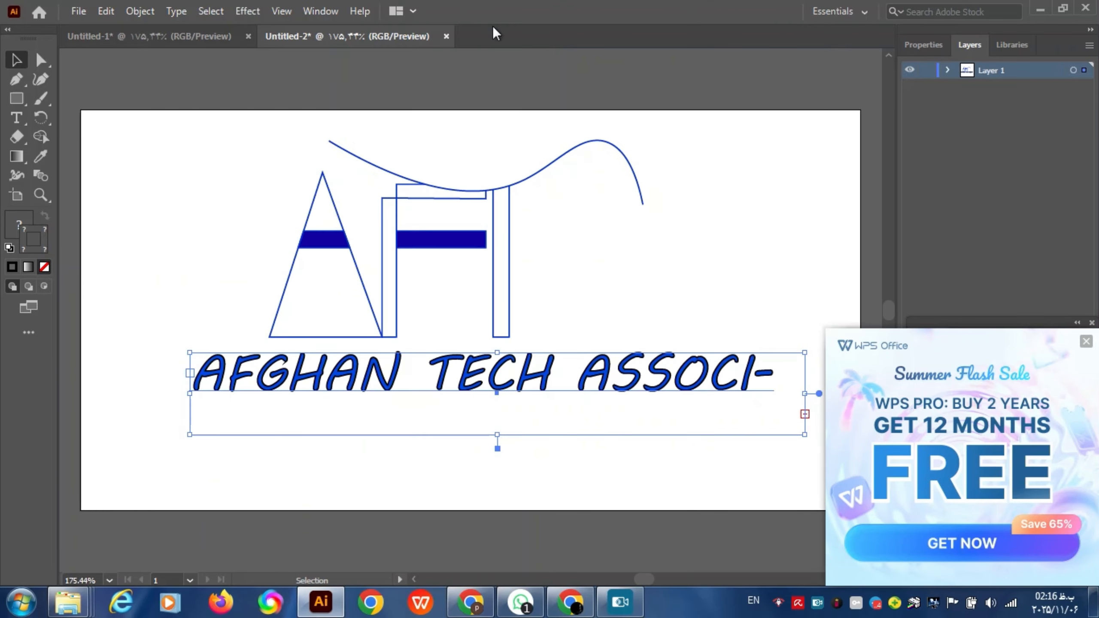
left_click(176, 11)
left_click(631, 449)
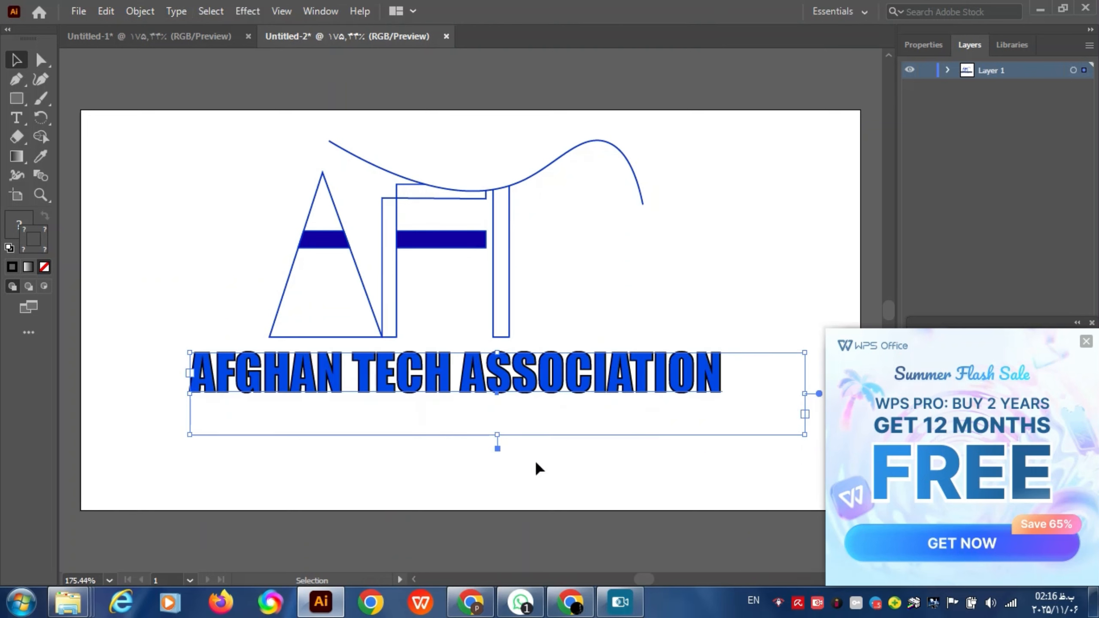
left_click(247, 11)
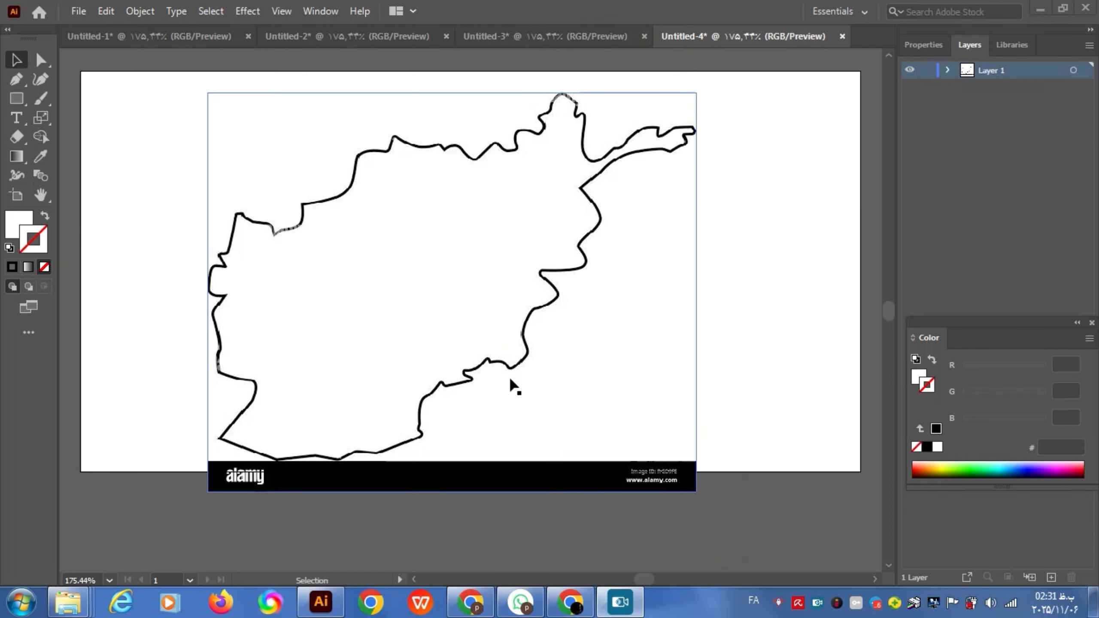
Trace the northwestern border of the map image with the Curvature tool, up to the foot of the northern peak
left_click(41, 87)
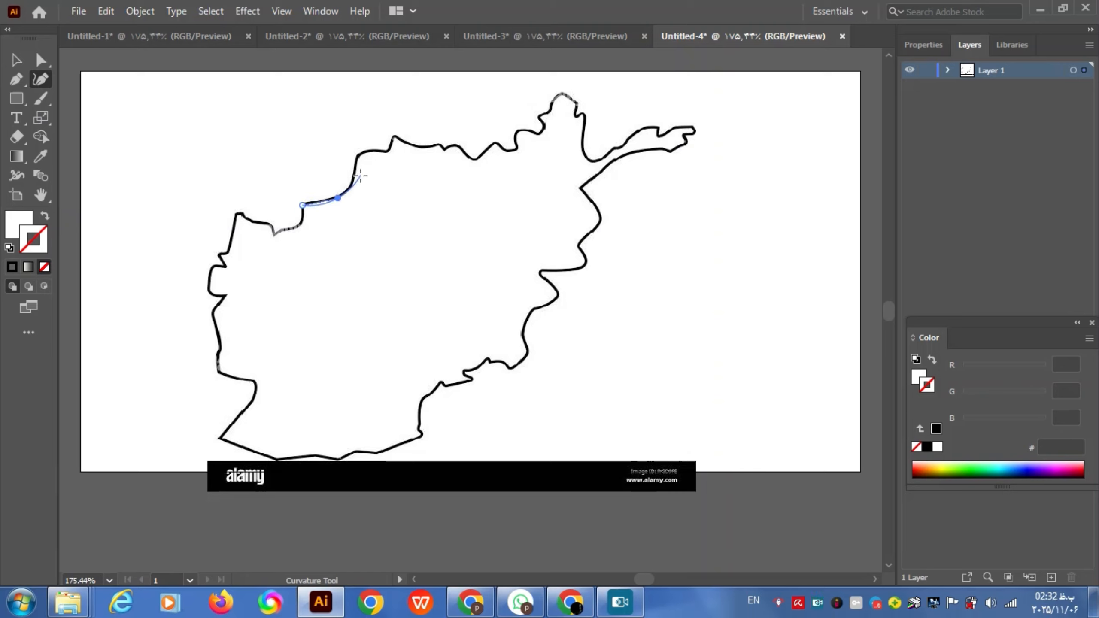
left_click(357, 152)
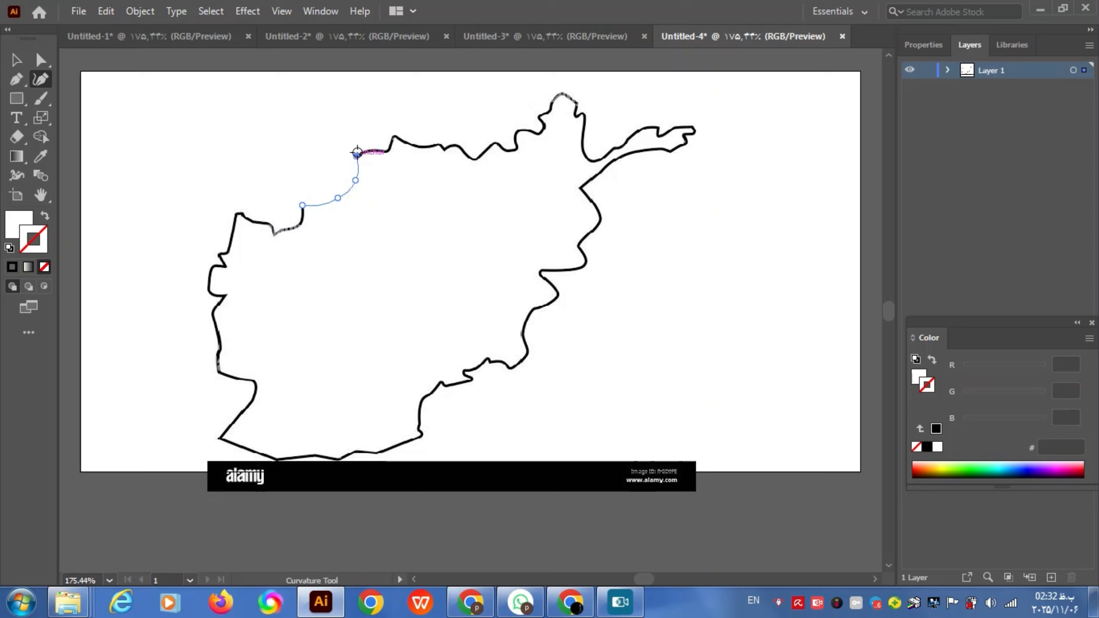
left_click(388, 151)
left_click(418, 148)
left_click(440, 148)
left_click(496, 141)
left_click(513, 151)
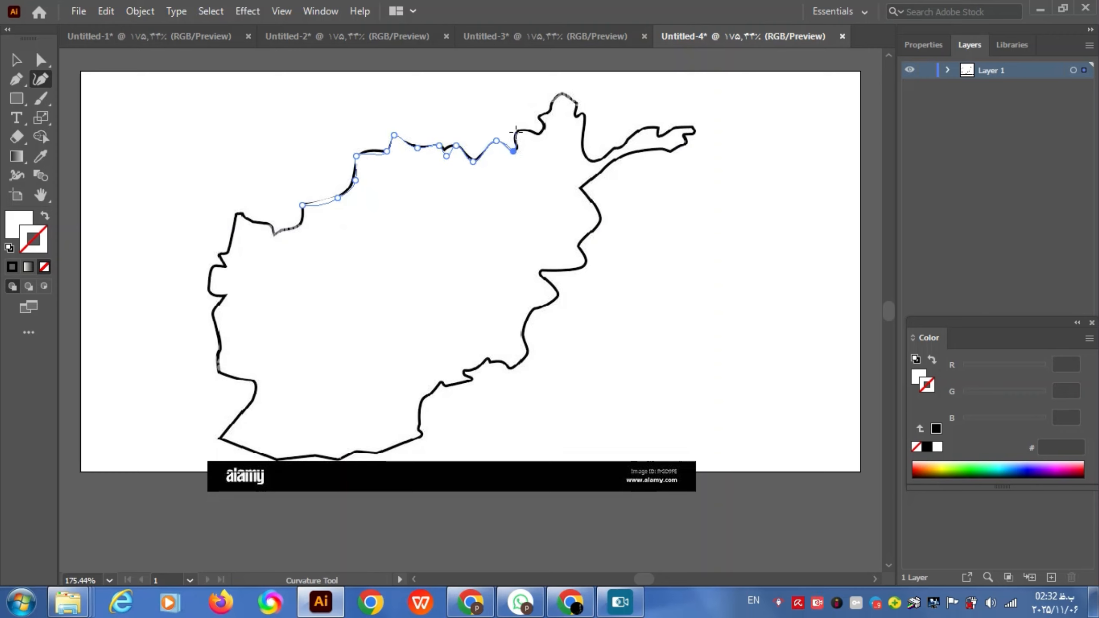
Continue tracing the map border up the stepped western side of the northern peak to its tip
left_click(515, 131)
left_click(538, 137)
left_click(545, 126)
left_click(538, 118)
left_click(552, 111)
left_click(559, 93)
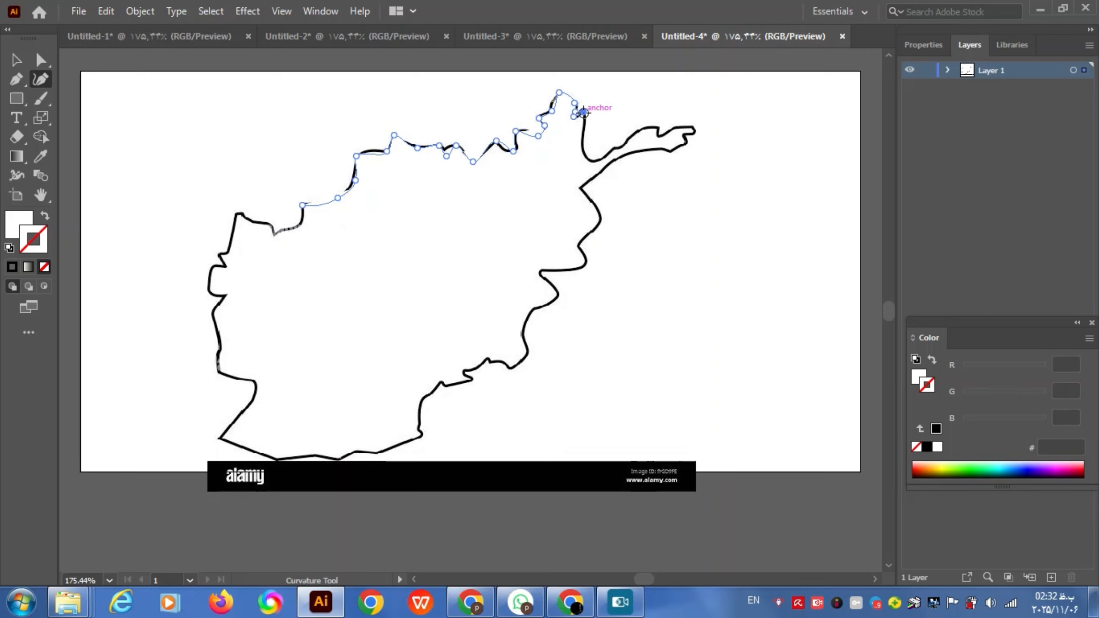
Continue the trace down the peak's eastern side and along the upper edge of the map's eastern panhandle
left_click(580, 147)
left_click(584, 157)
left_click(603, 156)
left_click(612, 148)
left_click(623, 144)
left_click(637, 130)
left_click(658, 126)
left_click(658, 135)
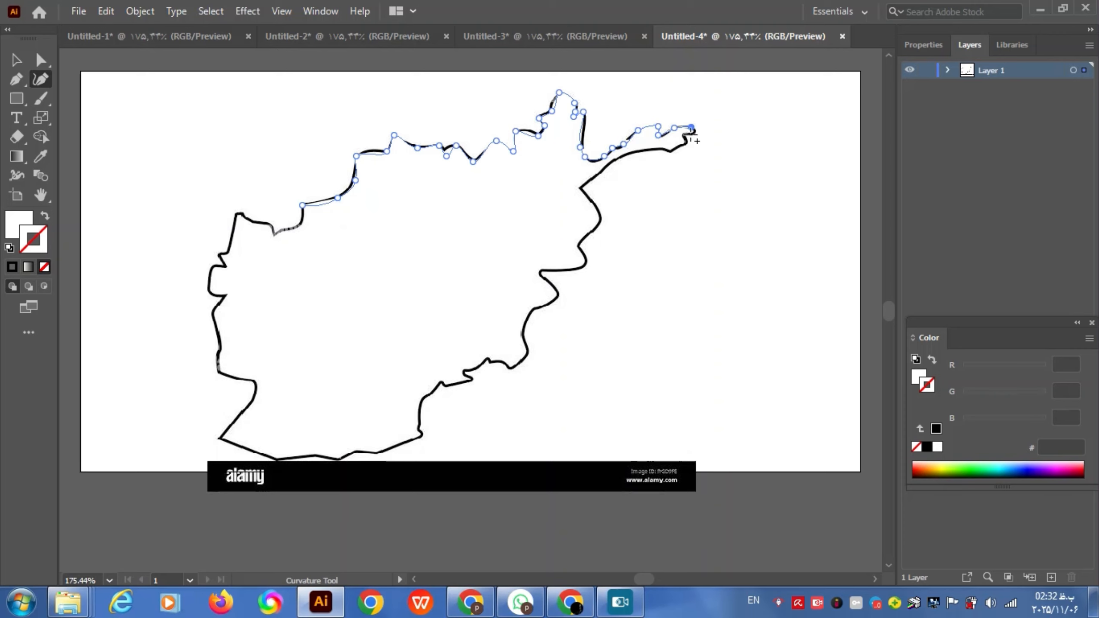
Trace around the tip of the eastern panhandle and back along its lower edge toward the main border
left_click(684, 127)
left_click(685, 147)
left_click(674, 151)
left_click(660, 148)
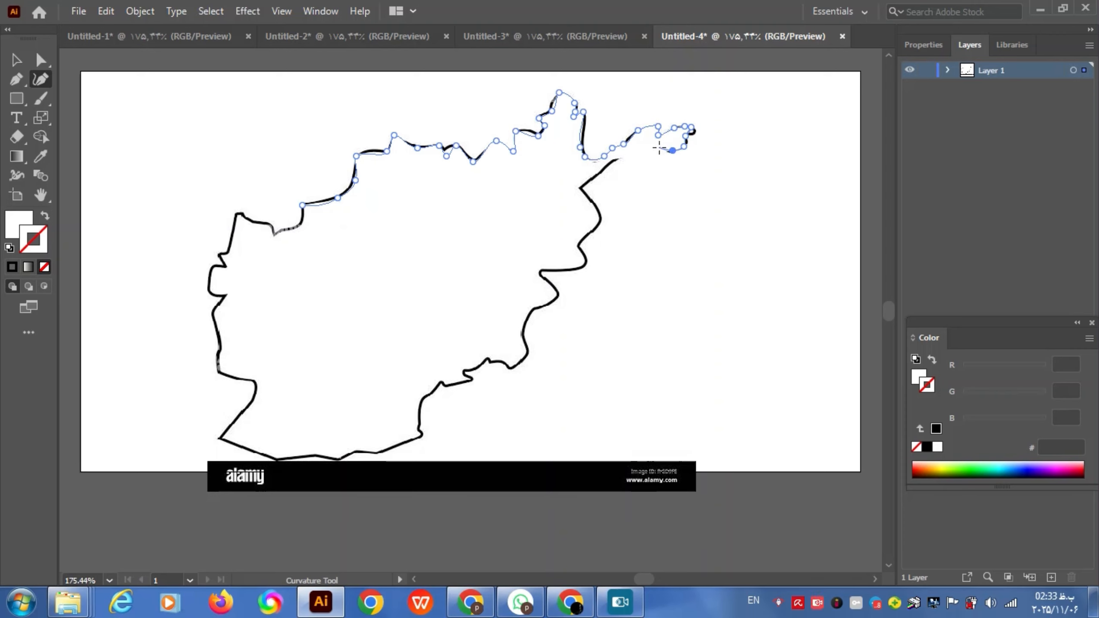
left_click(640, 152)
left_click(625, 156)
left_click(607, 167)
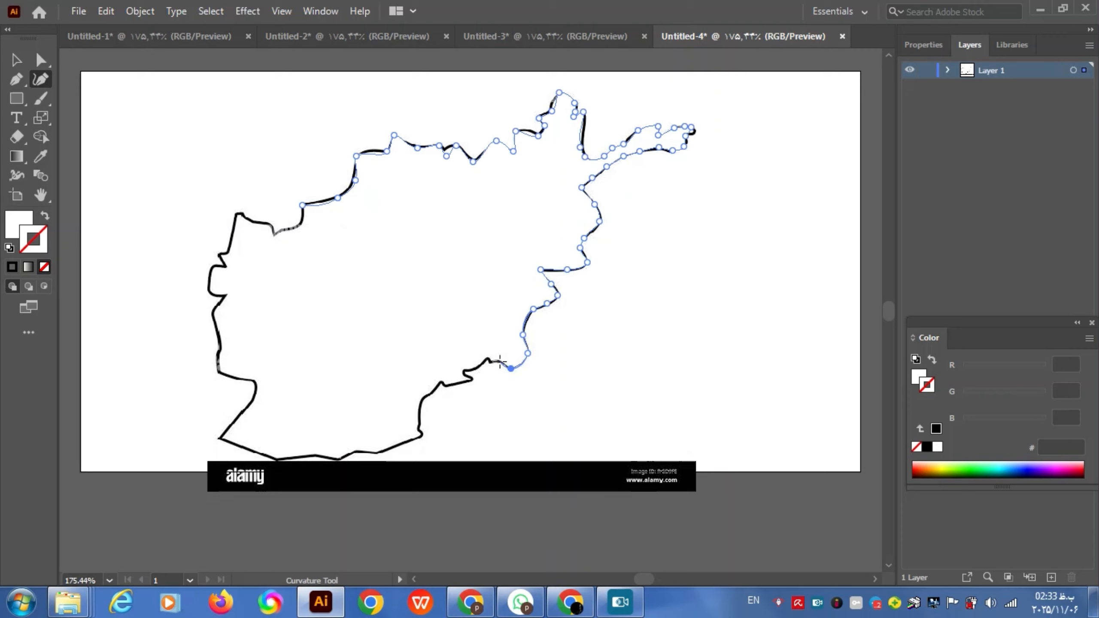
Trace the map's southern border westward to its southwestern corner
left_click(401, 443)
left_click(382, 453)
left_click(357, 452)
left_click(339, 457)
left_click(316, 454)
left_click(277, 460)
left_click(220, 438)
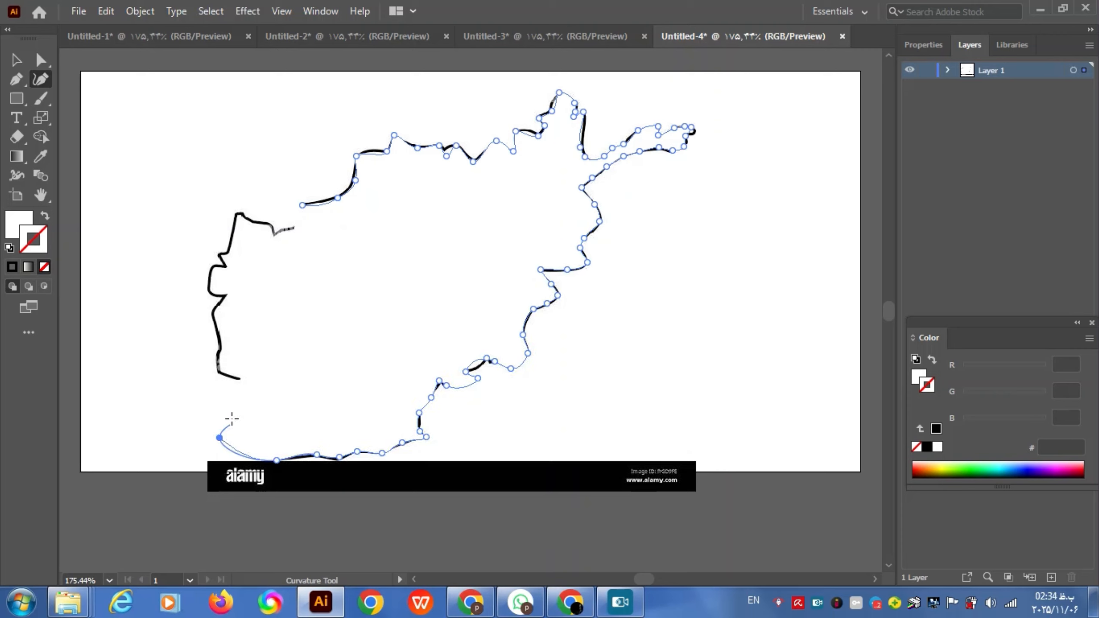
Trace the map's western border northward from the southwestern corner past the small western bulge
left_click(245, 412)
left_click(257, 381)
left_click(244, 380)
left_click(219, 370)
left_click(224, 297)
left_click(211, 297)
left_click(207, 281)
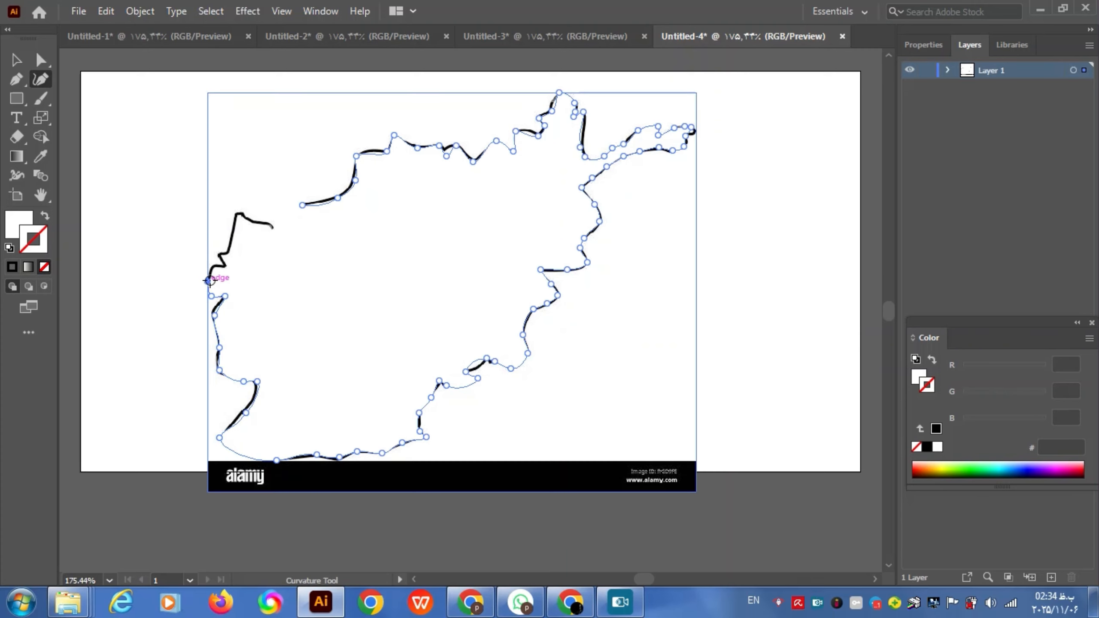
left_click(210, 271)
left_click(225, 268)
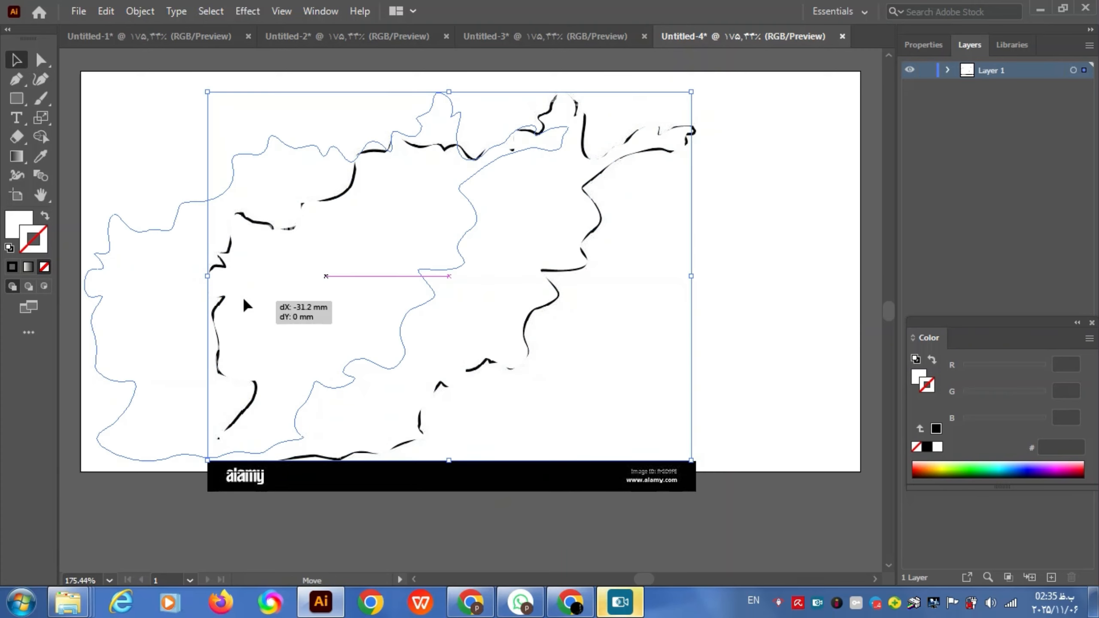
Move the traced outline clear of the map image with a black stroke, and delete the reference image
left_click_drag(453, 275, 463, 275)
left_click(927, 447)
left_click(664, 296)
key("Delete")
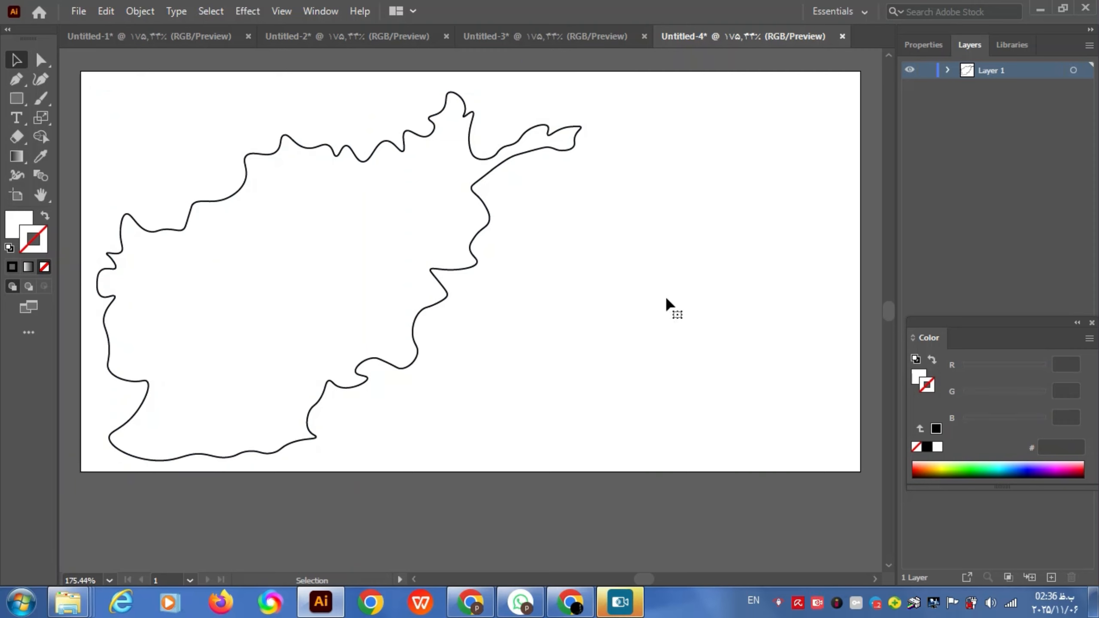
Centre the traced map on the artboard and colour it with a bright blue fill and a purple 4900A2 stroke
mouse_move(471, 235)
left_mouse_down()
mouse_move(624, 229)
mouse_move(587, 230)
left_mouse_up()
left_click(918, 377)
left_click(1029, 474)
left_click(1035, 473)
left_click(1044, 471)
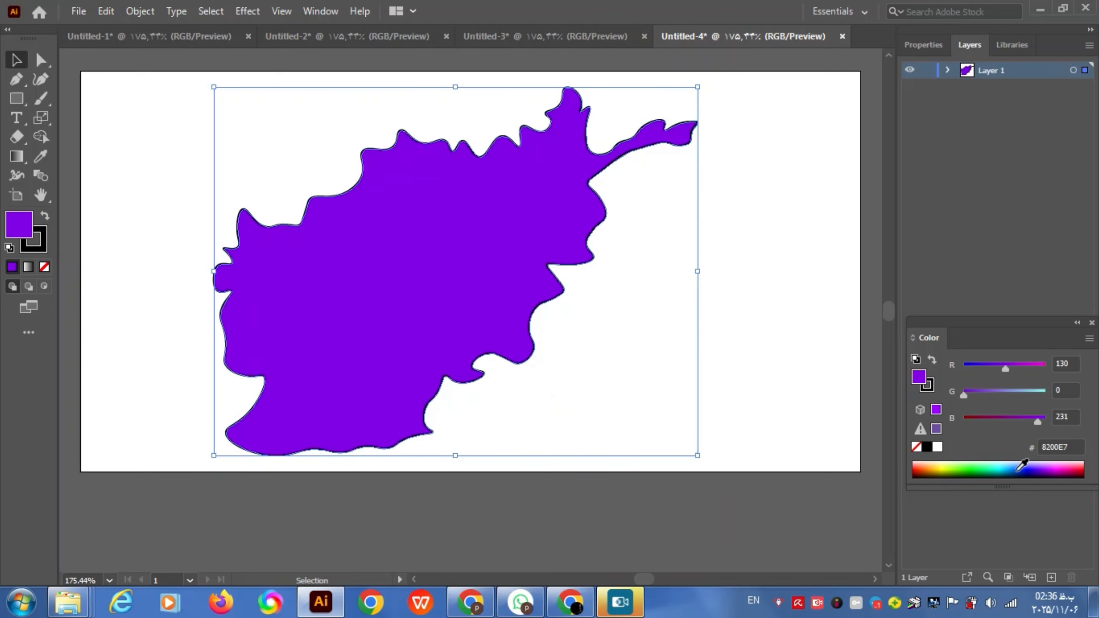
left_click(1015, 468)
left_click(932, 382)
left_click(1040, 472)
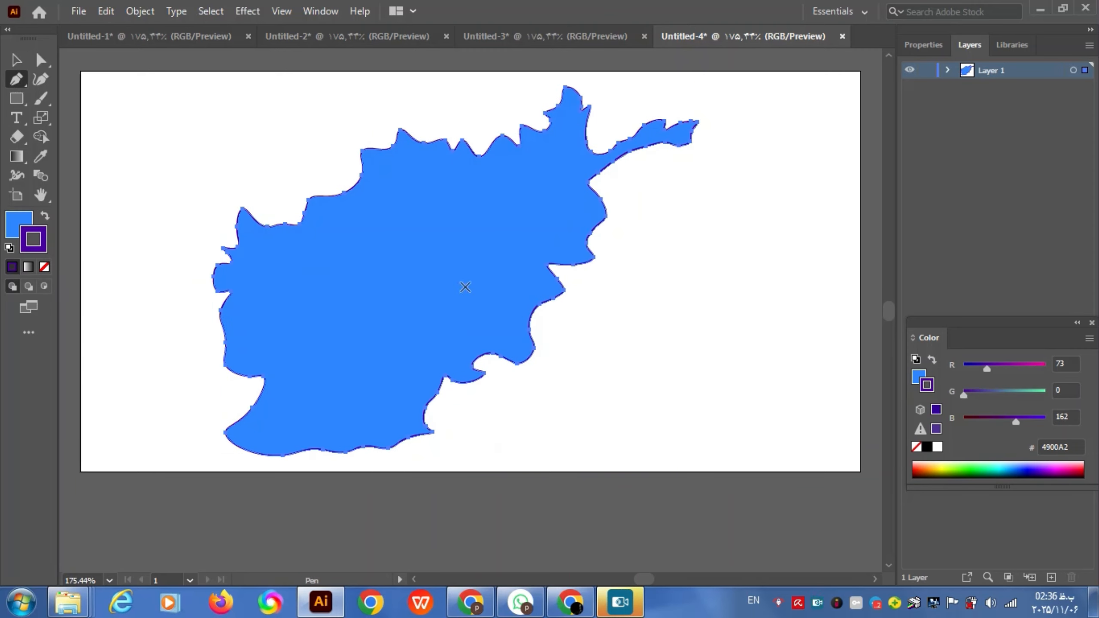
Shift the blue map to the artboard's left and place the AFI lettering and the AFGHAN TECH ASSOCIATION text on it
left_click_drag(463, 287, 233, 214)
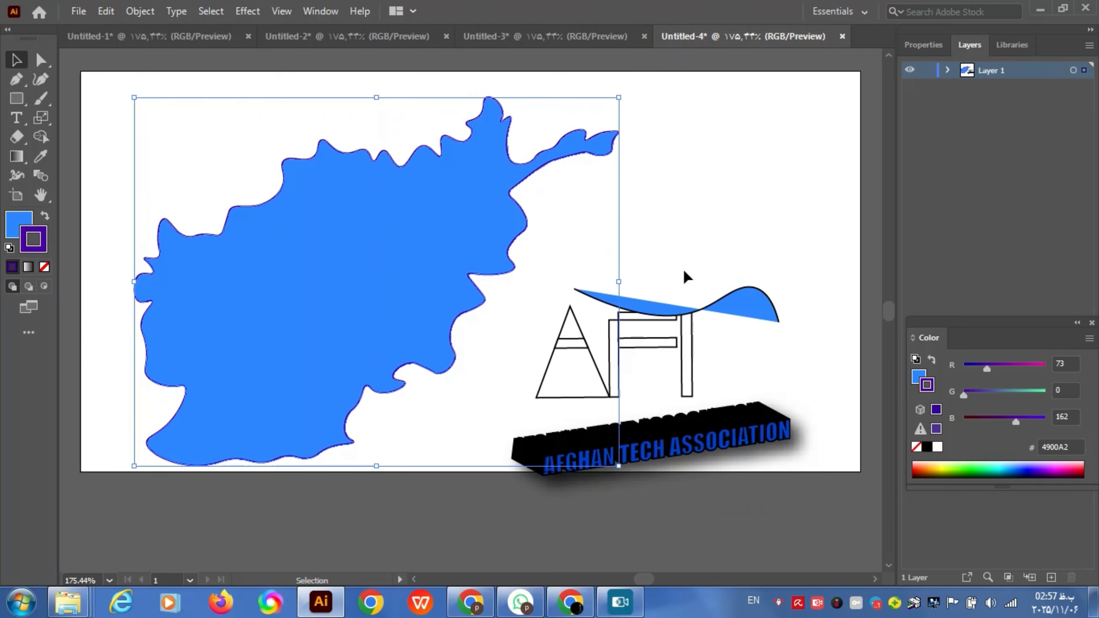
left_click(673, 309)
left_click_drag(674, 309, 327, 291)
left_click_drag(668, 460, 396, 227)
left_click(699, 322)
left_click(703, 324)
left_click(684, 319)
left_click(689, 324)
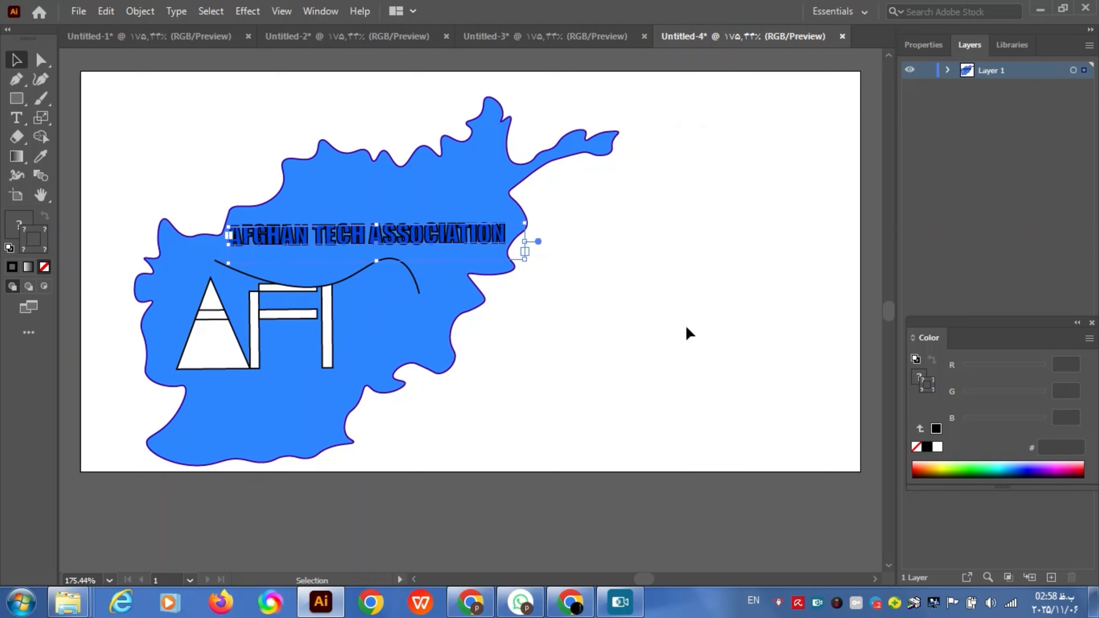
left_click(685, 325)
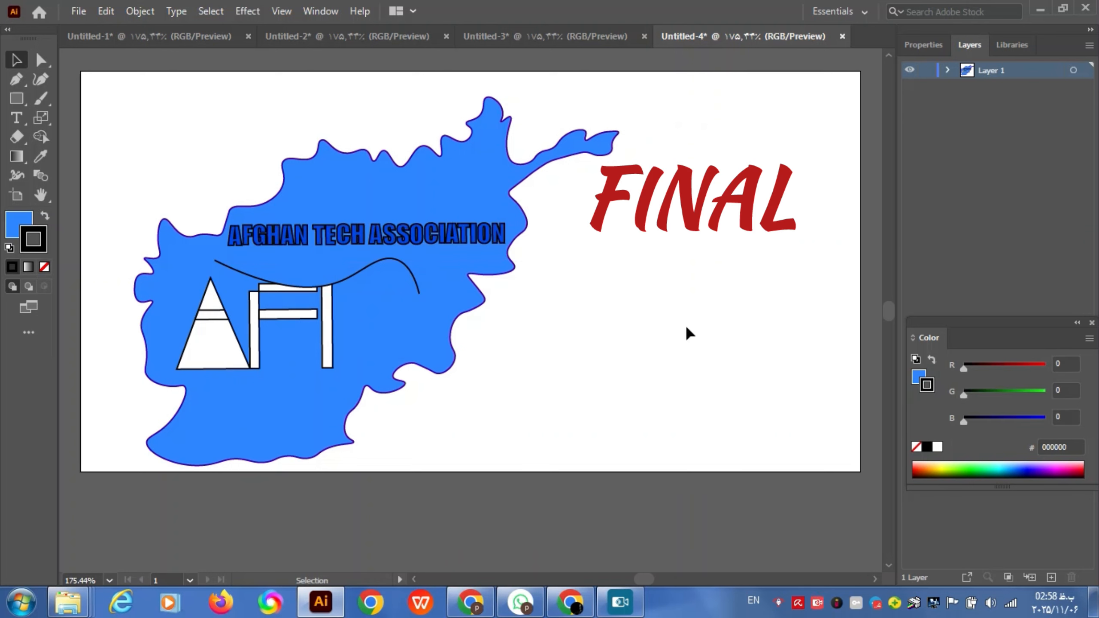